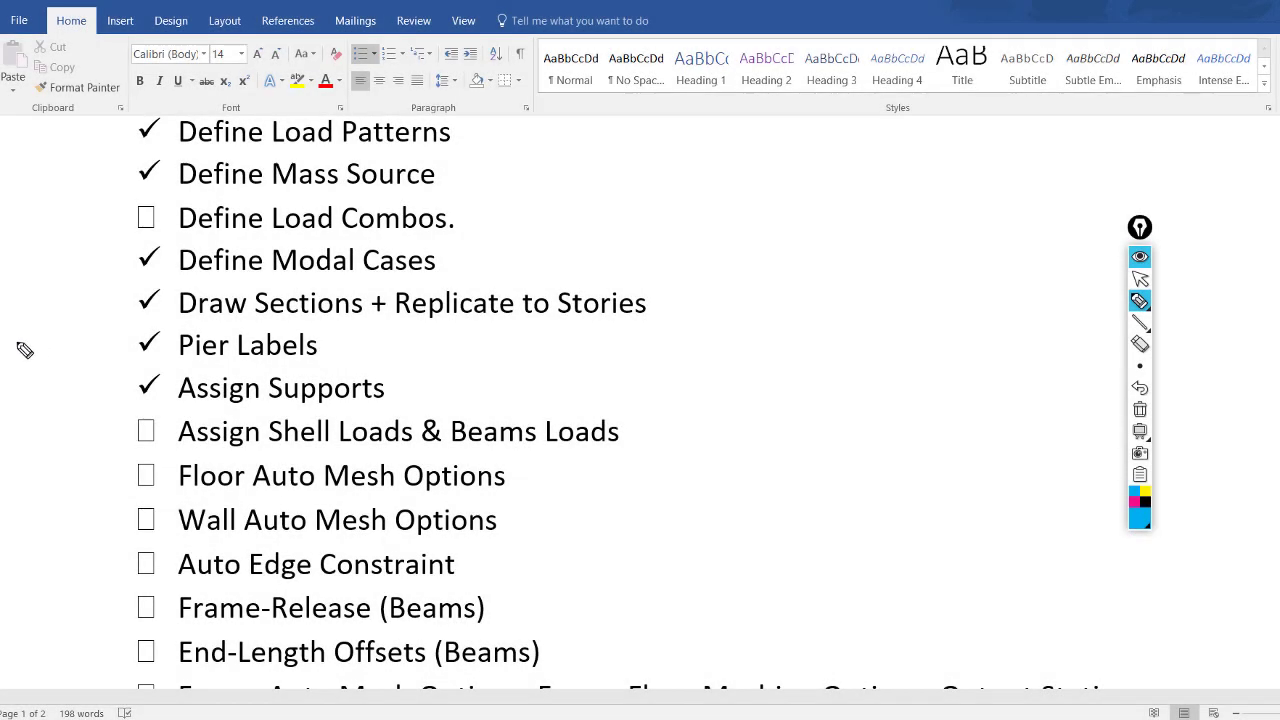
Step: Draw blue arrows beside the Pier Labels and Assign Supports checklist items and mark the auto mesh items below them
{"action": "mouse_move", "coordinate": [14, 342]}
{"action": "left_mouse_down"}
{"action": "mouse_move", "coordinate": [122, 345]}
{"action": "mouse_move", "coordinate": [81, 332]}
{"action": "mouse_move", "coordinate": [106, 352]}
{"action": "left_mouse_up"}
{"action": "mouse_move", "coordinate": [25, 386]}
{"action": "left_mouse_down"}
{"action": "mouse_move", "coordinate": [120, 388]}
{"action": "mouse_move", "coordinate": [104, 400]}
{"action": "left_mouse_up"}
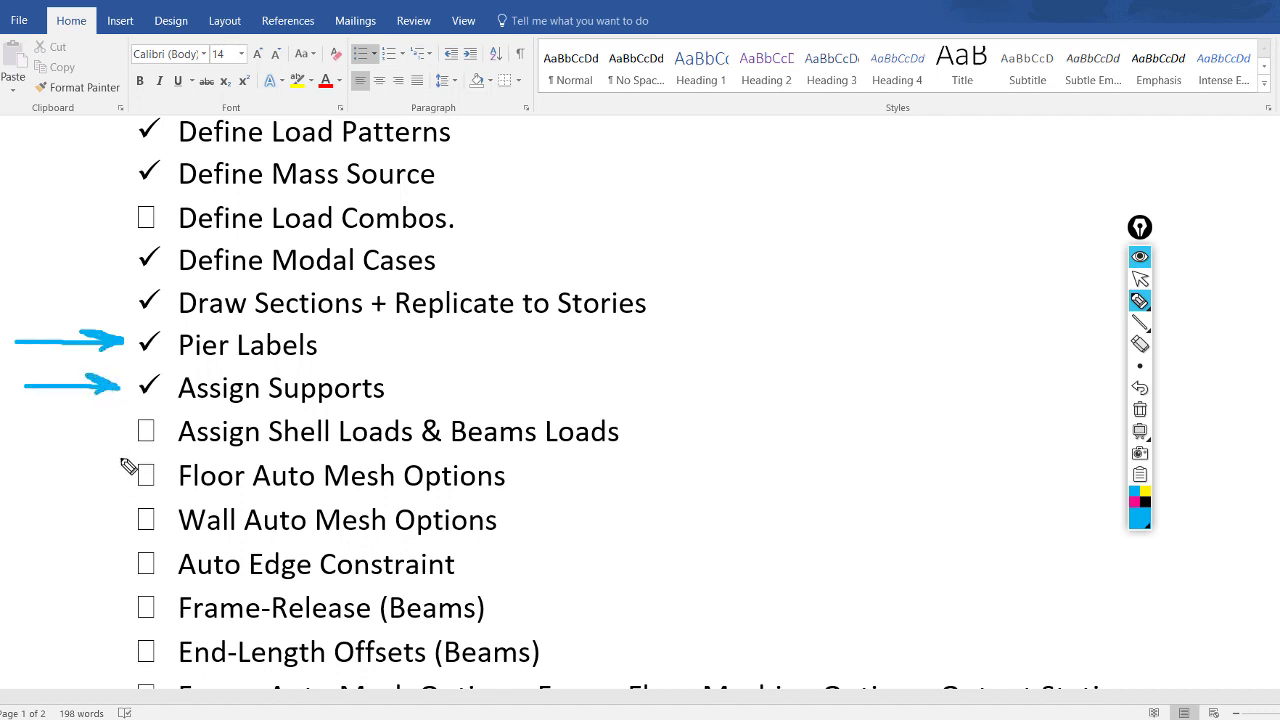
{"action": "mouse_move", "coordinate": [121, 459]}
{"action": "left_mouse_down"}
{"action": "mouse_move", "coordinate": [90, 470]}
{"action": "mouse_move", "coordinate": [92, 544]}
{"action": "mouse_move", "coordinate": [140, 549]}
{"action": "left_mouse_up"}
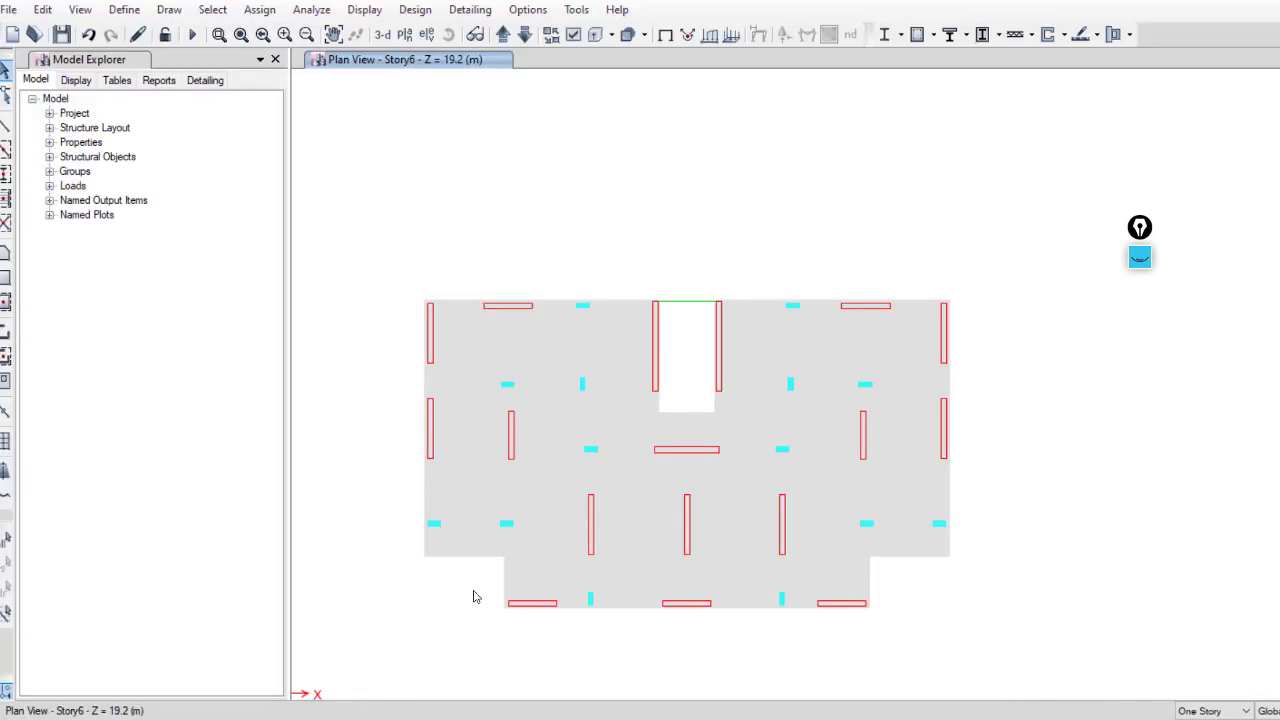
Step: Switch to the ETABS model and check the Story6 slab's floor meshing options and auto edge constraint assignment
{"action": "scroll", "coordinate": [490, 565], "scroll_direction": "up", "scroll_amount": 1}
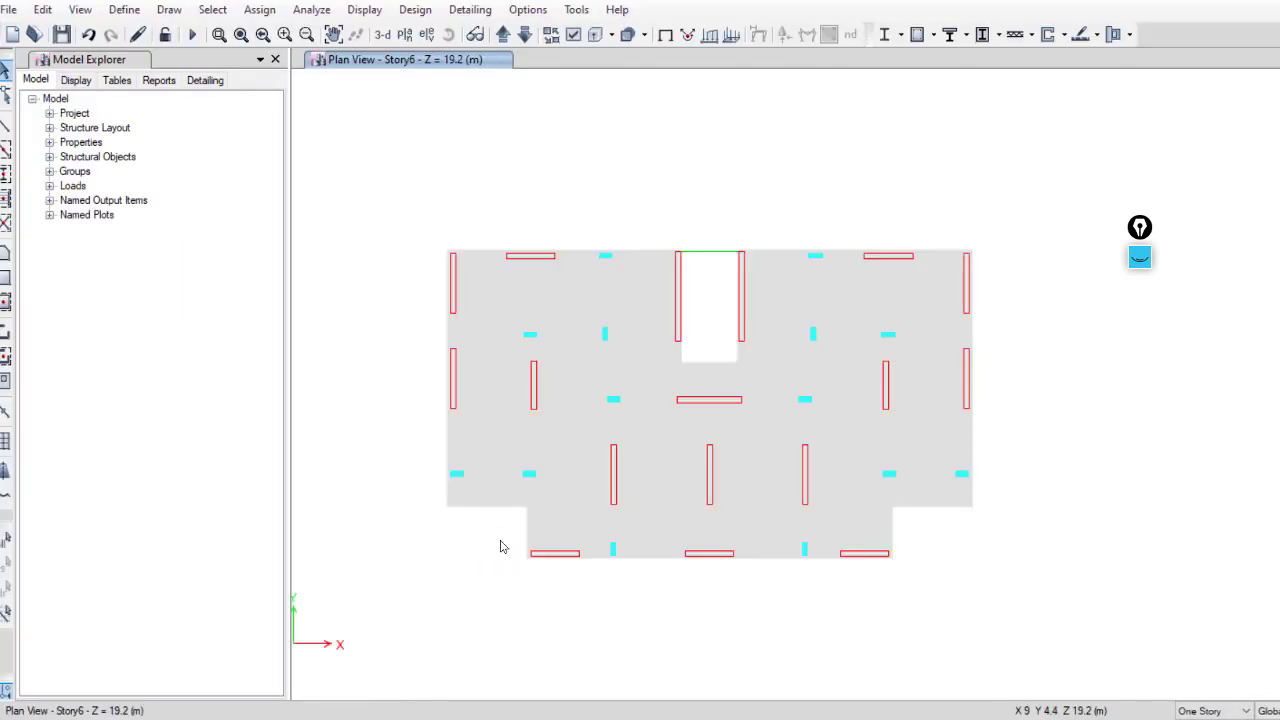
{"action": "right_click", "coordinate": [572, 447]}
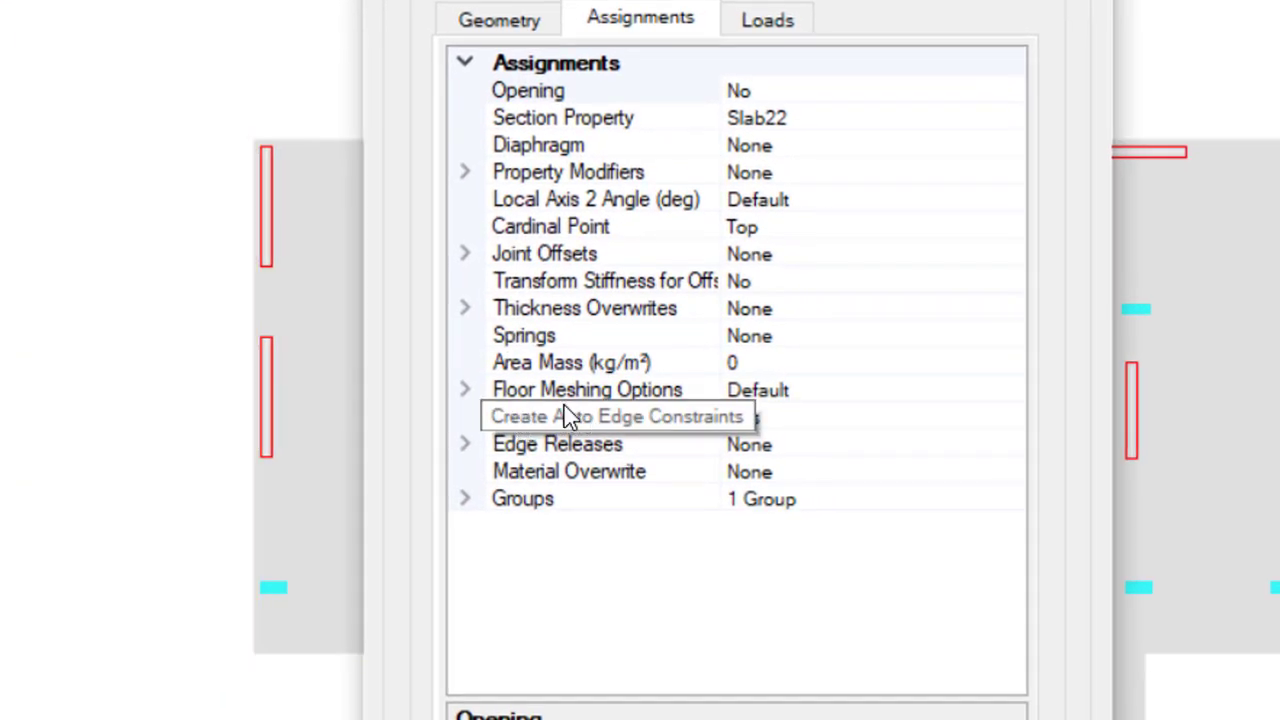
{"action": "left_click", "coordinate": [495, 417]}
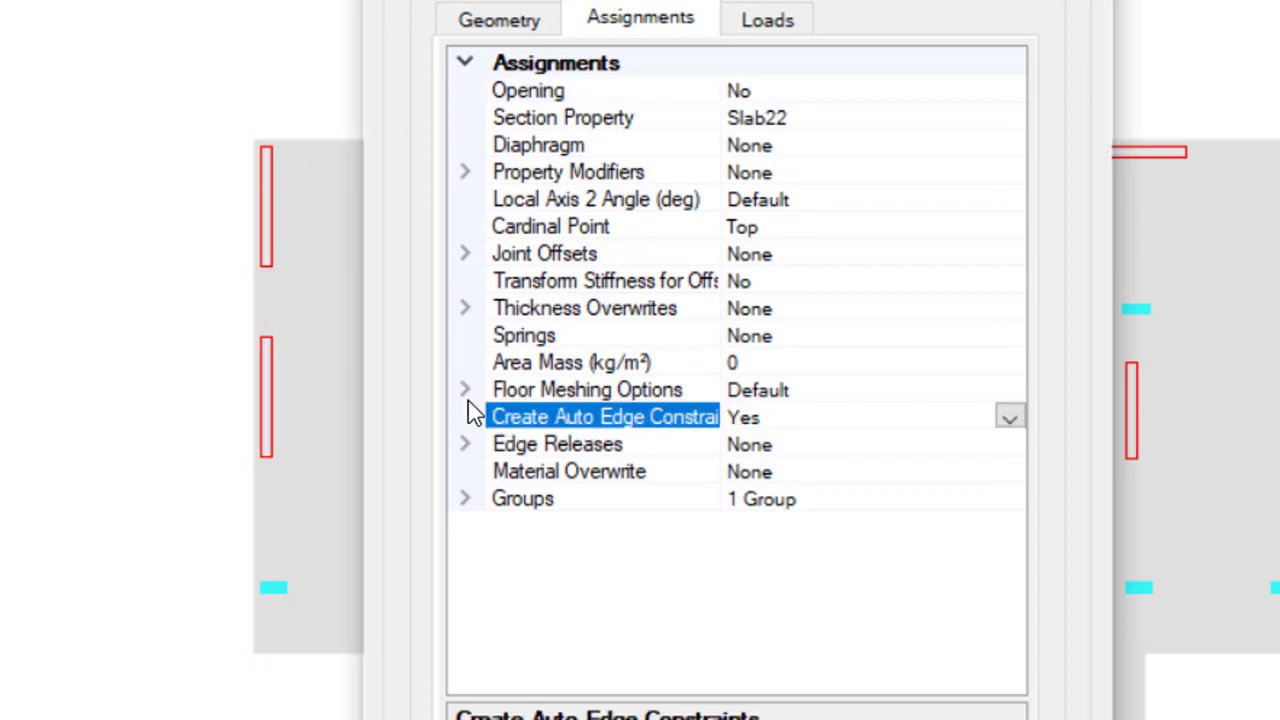
{"action": "left_click", "coordinate": [465, 390]}
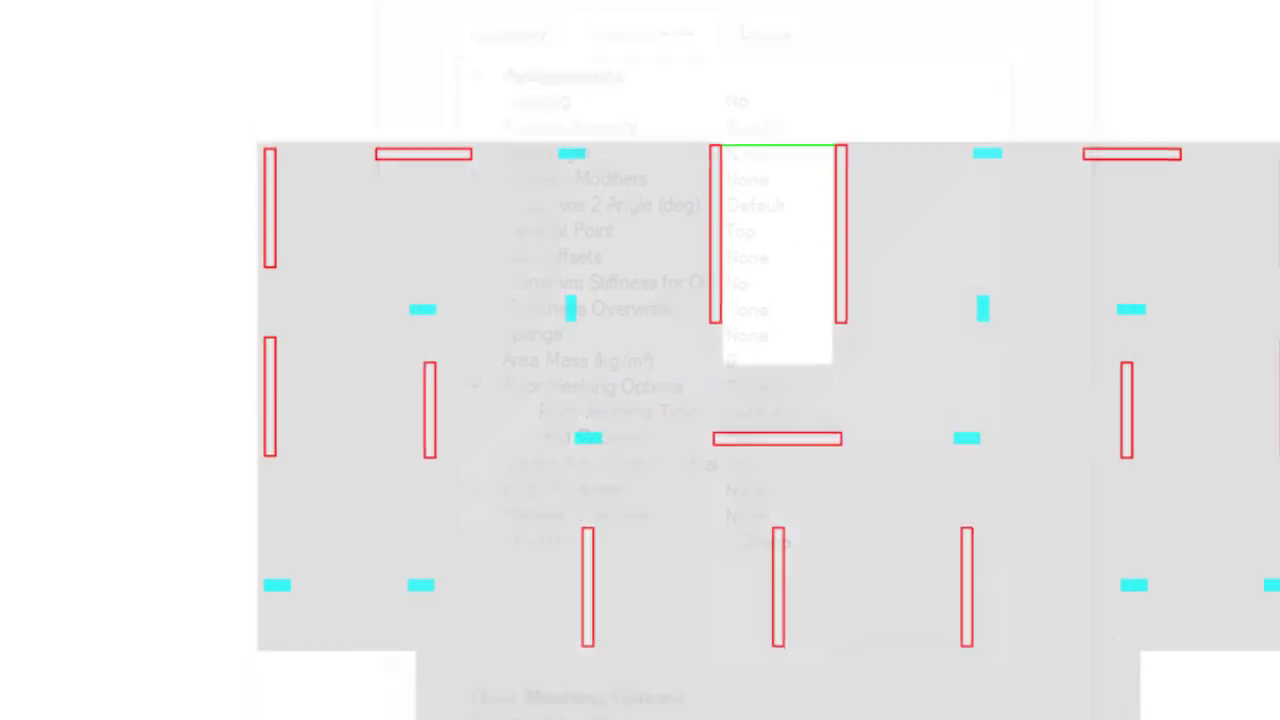
Step: Turn on the Shell Analysis Mesh display for the Story6 plan view
{"action": "left_click", "coordinate": [573, 34]}
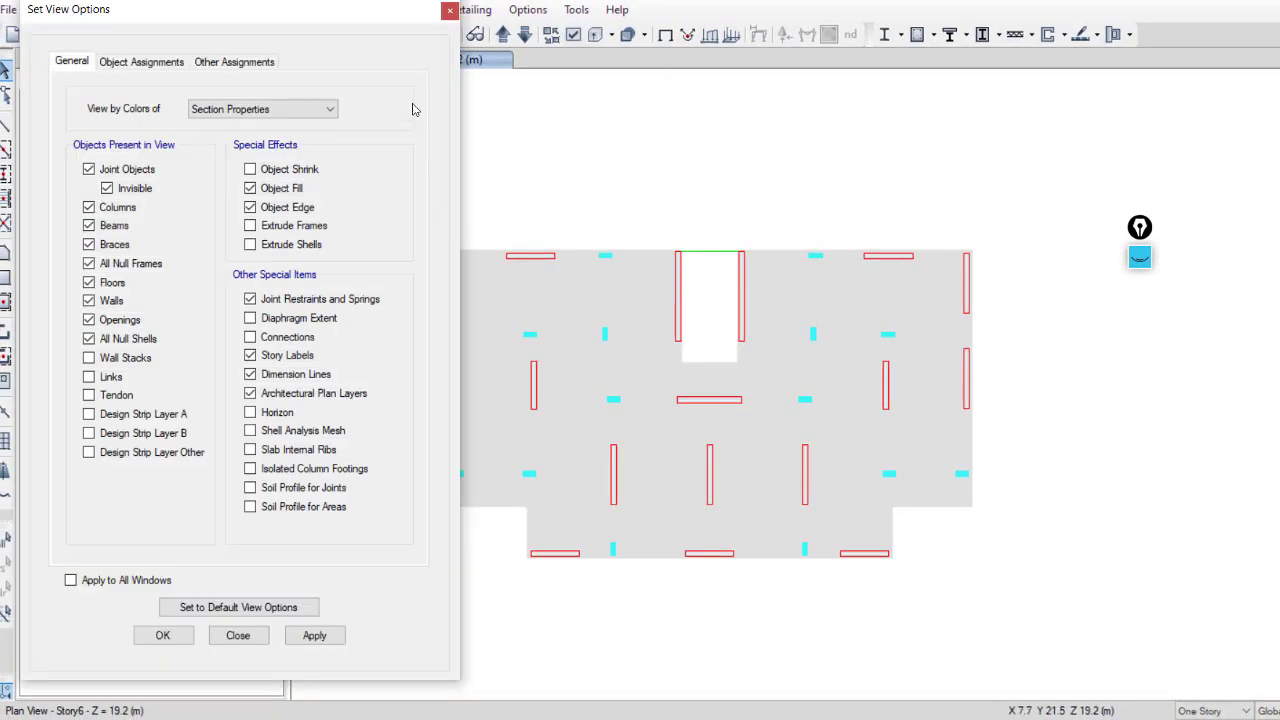
{"action": "left_click", "coordinate": [251, 431]}
{"action": "left_click", "coordinate": [294, 640]}
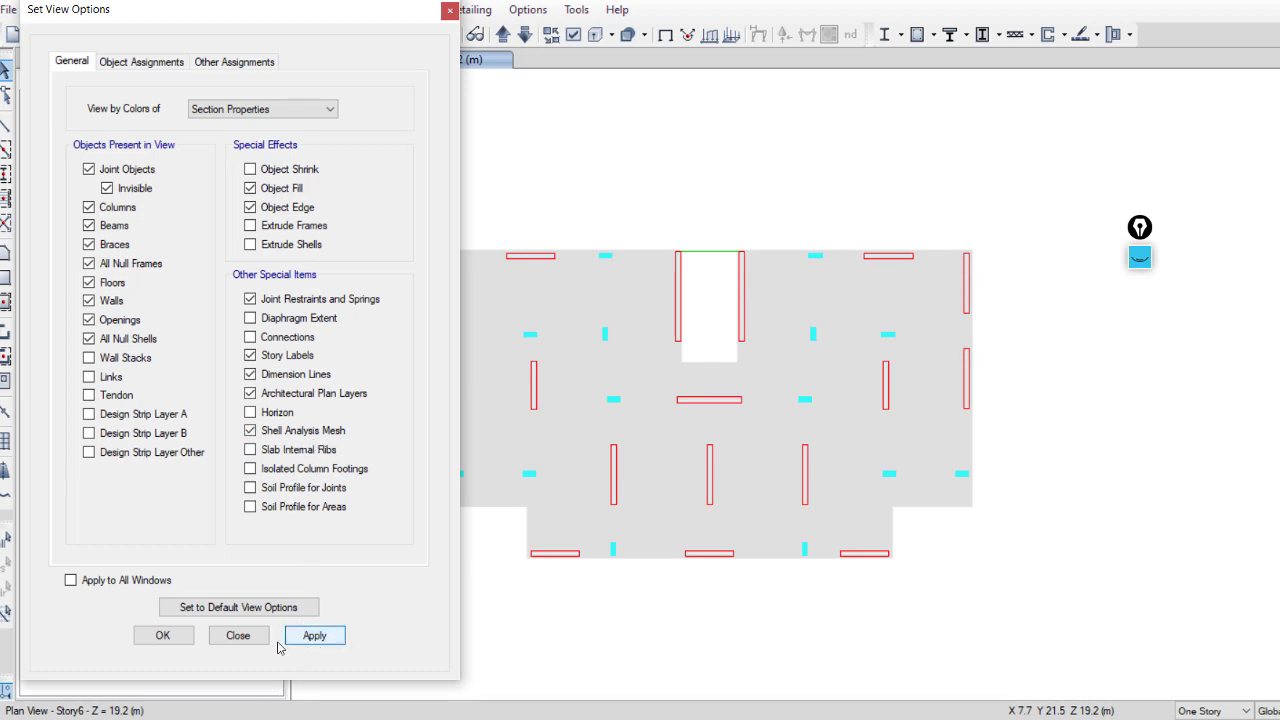
{"action": "left_click", "coordinate": [222, 640]}
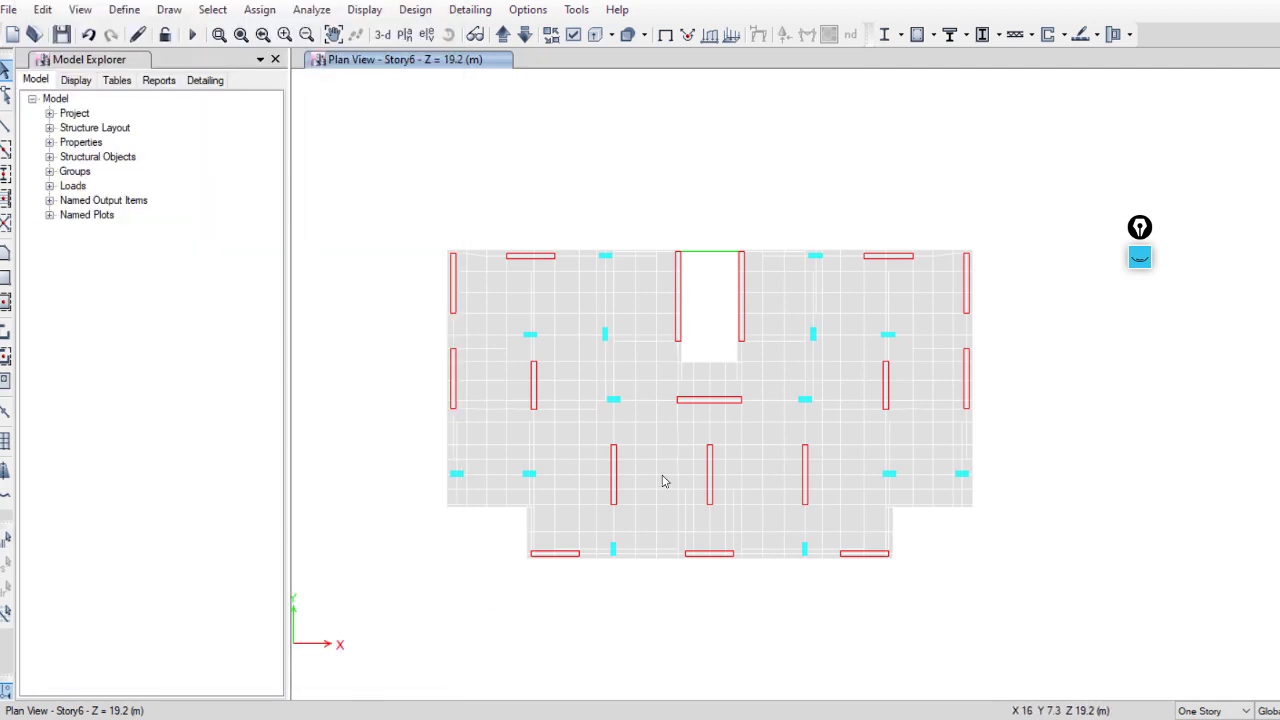
Step: Set the approximate maximum mesh size for floor slabs to 0.5 m in the automatic floor mesh settings
{"action": "middle_click_drag", "start_coordinate": [669, 503], "coordinate": [729, 513]}
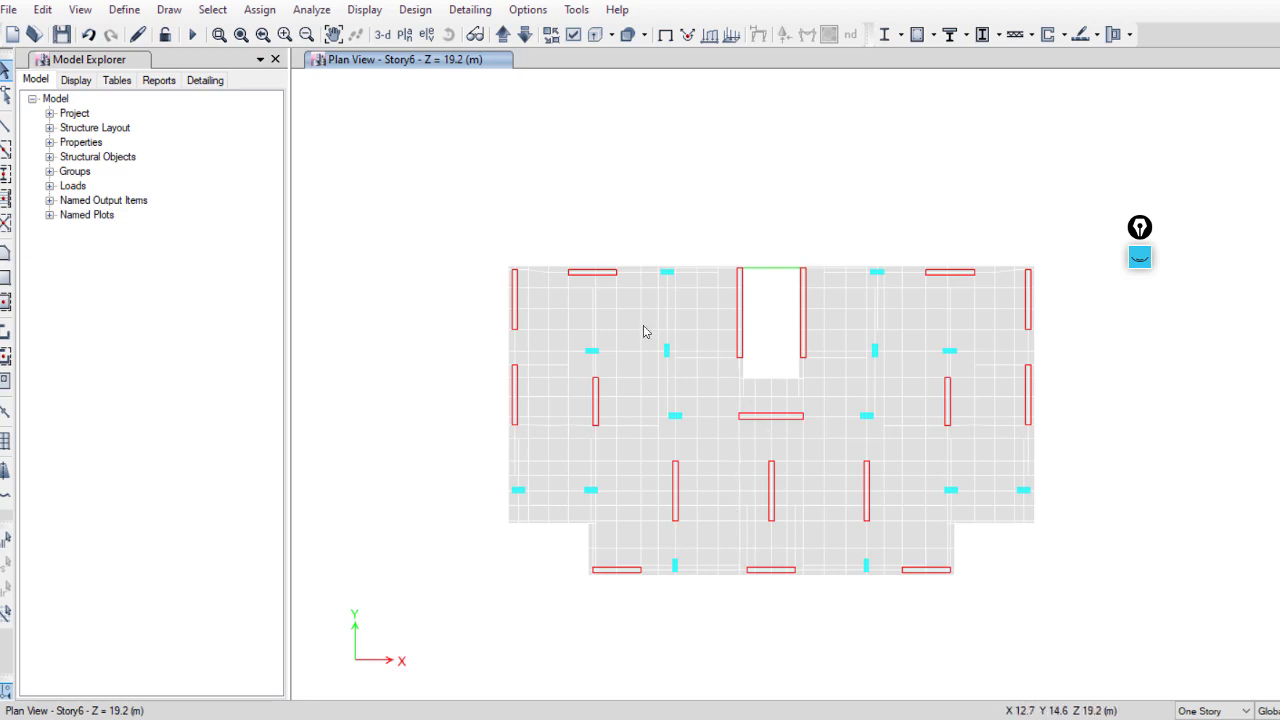
{"action": "middle_click_drag", "start_coordinate": [754, 494], "coordinate": [714, 491]}
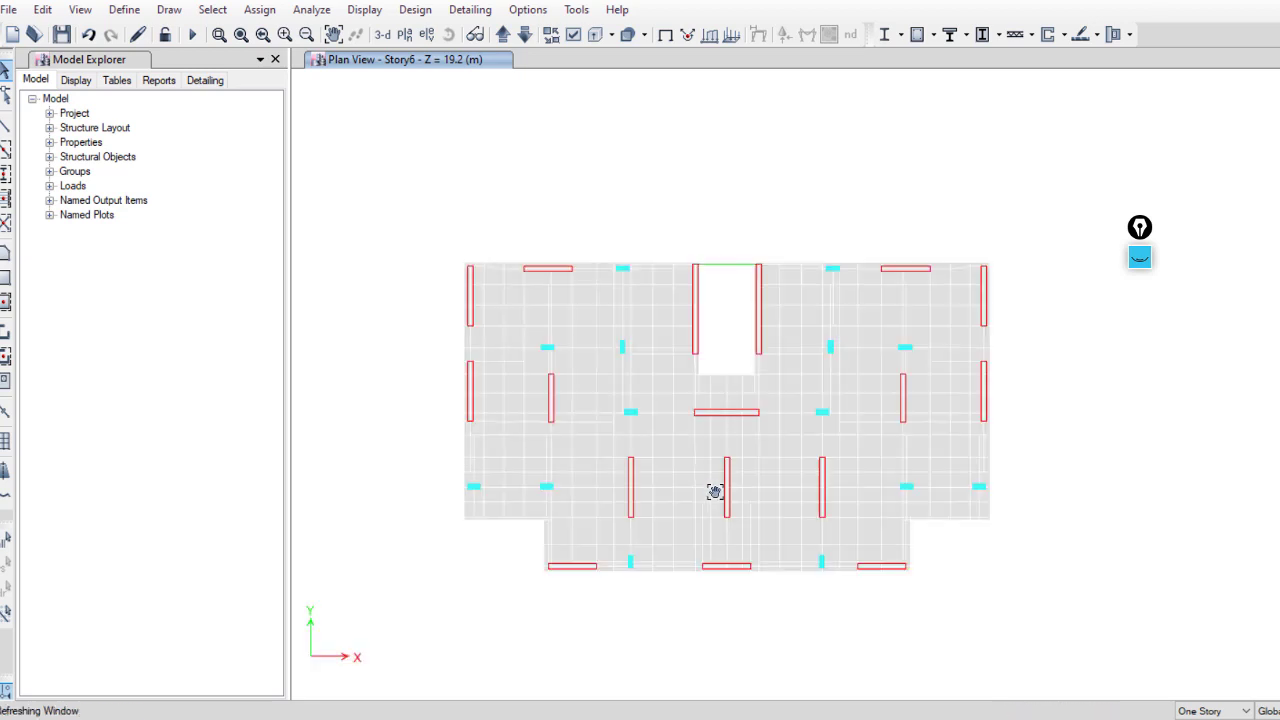
{"action": "left_click", "coordinate": [318, 11]}
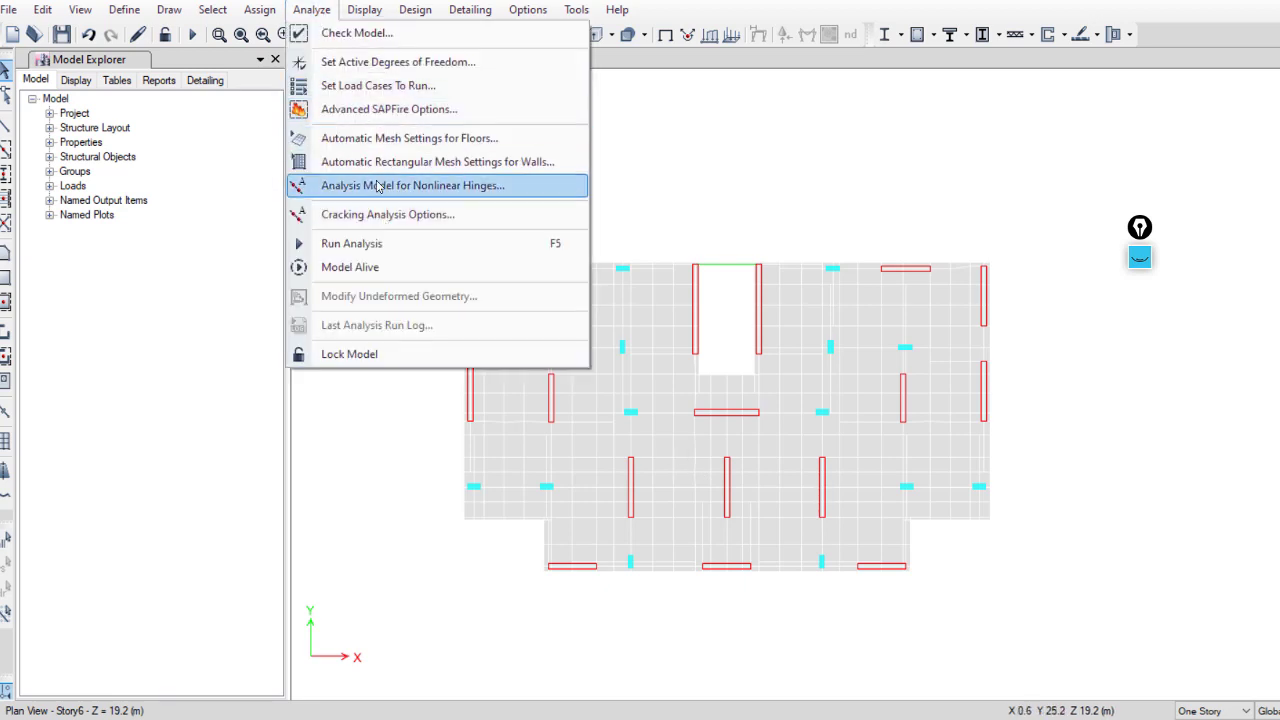
{"action": "left_click", "coordinate": [378, 141]}
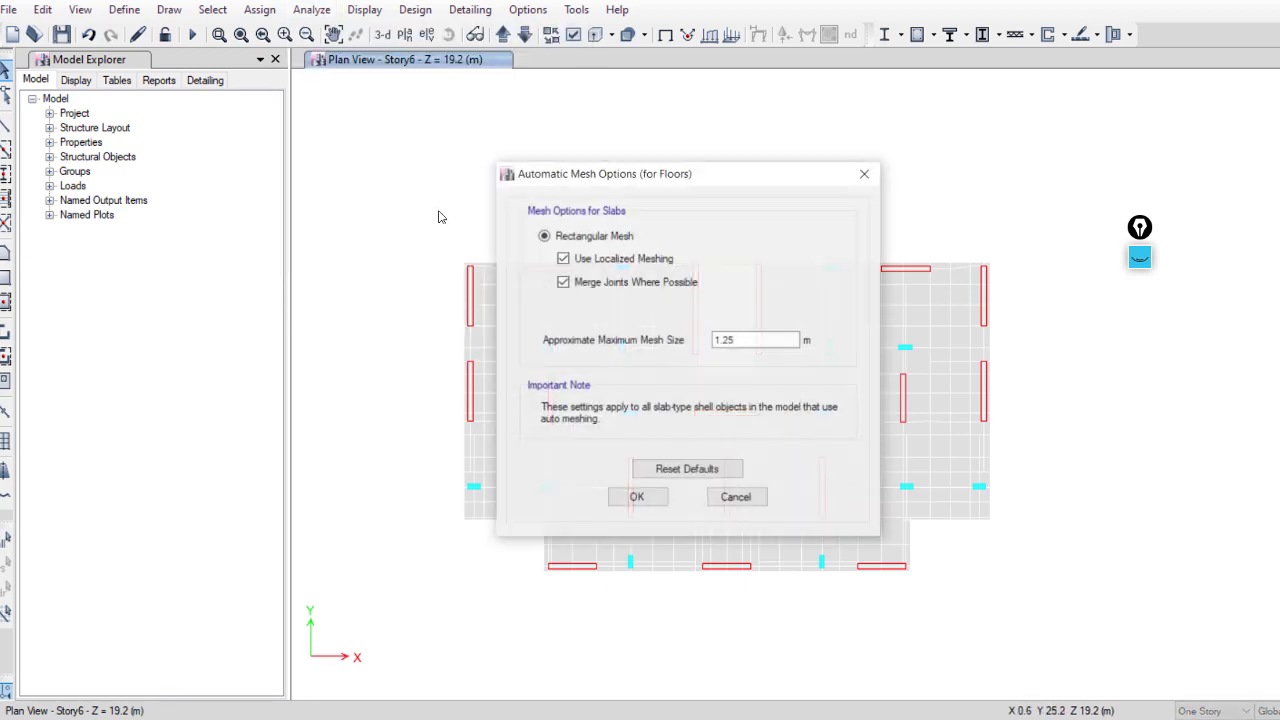
{"action": "left_click_drag", "start_coordinate": [643, 178], "coordinate": [286, 151]}
{"action": "left_click", "coordinate": [397, 313]}
{"action": "double_click", "coordinate": [397, 313]}
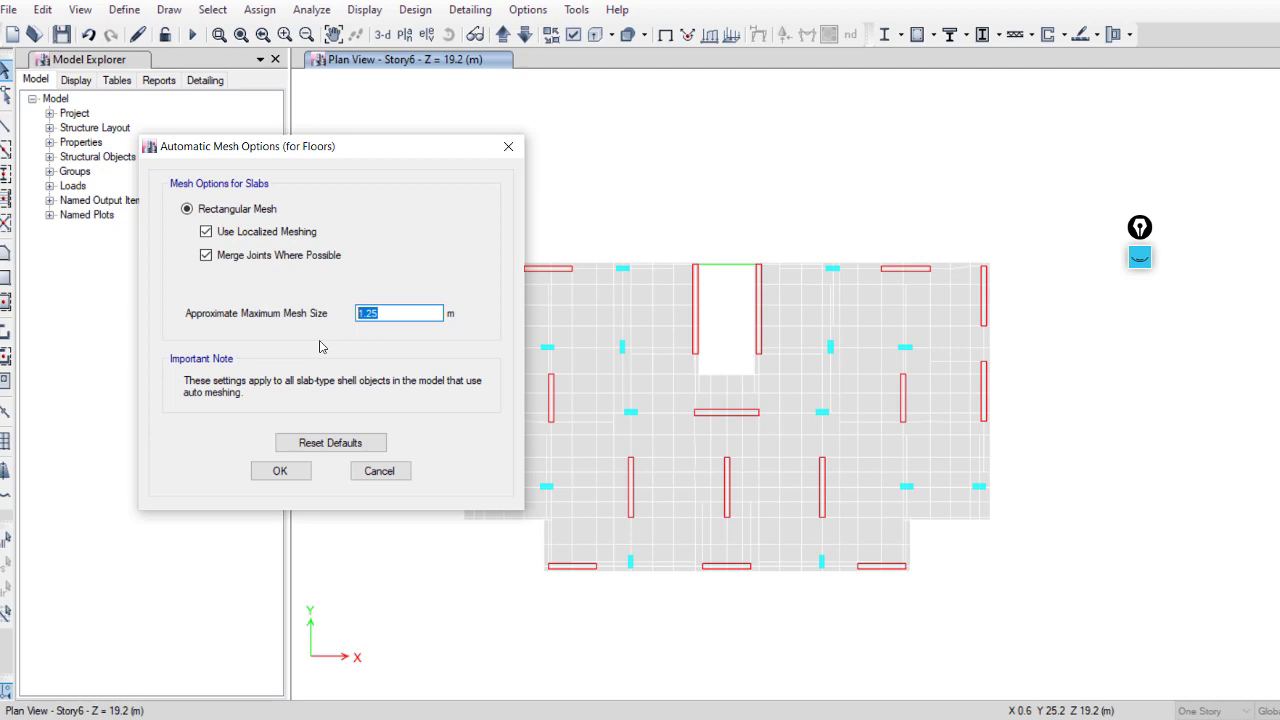
{"action": "type", "text": "0.5"}
{"action": "left_click", "coordinate": [288, 472]}
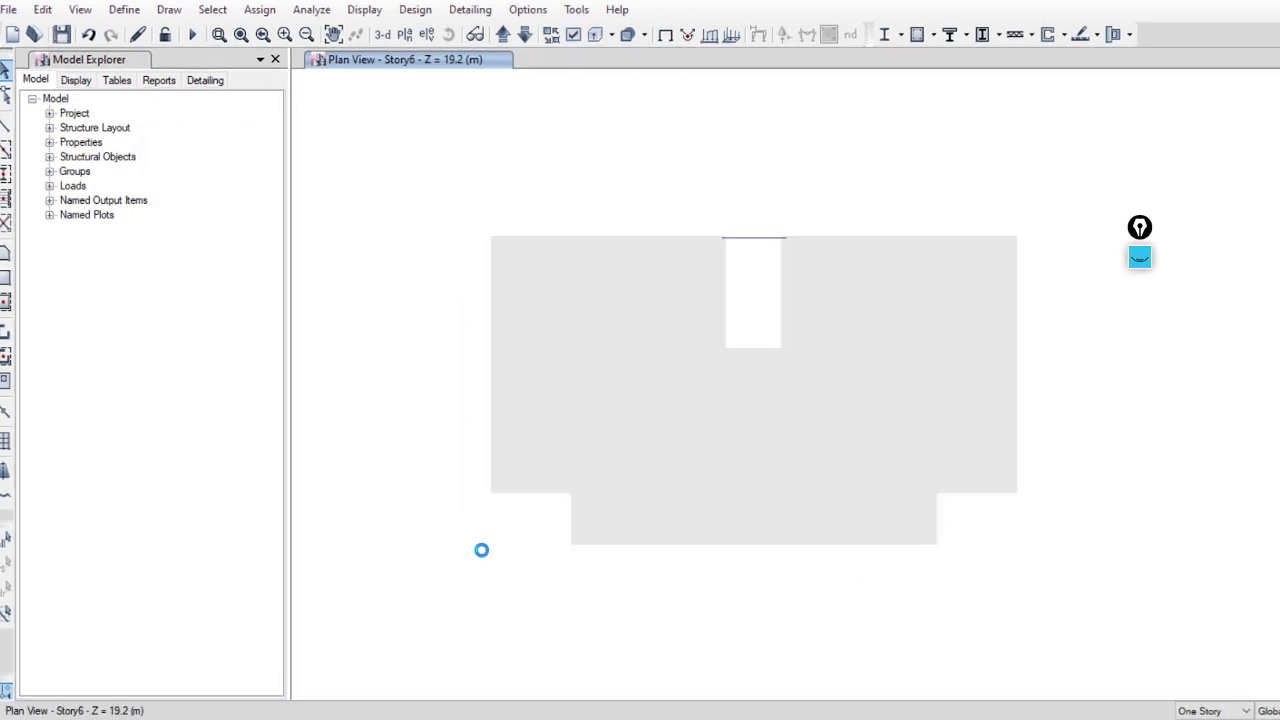
{"action": "scroll", "coordinate": [491, 363], "scroll_direction": "up", "scroll_amount": 4}
{"action": "scroll", "coordinate": [448, 422], "scroll_direction": "up", "scroll_amount": 3}
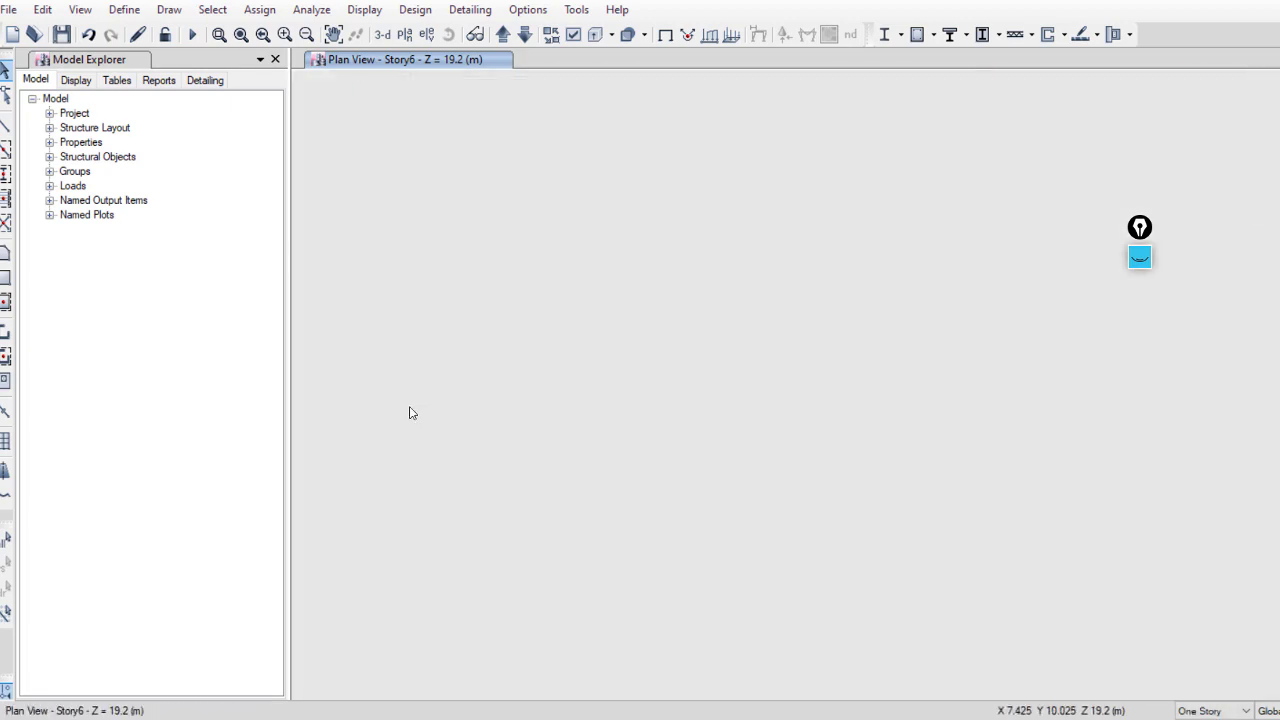
{"action": "scroll", "coordinate": [600, 411], "scroll_direction": "down", "scroll_amount": 5}
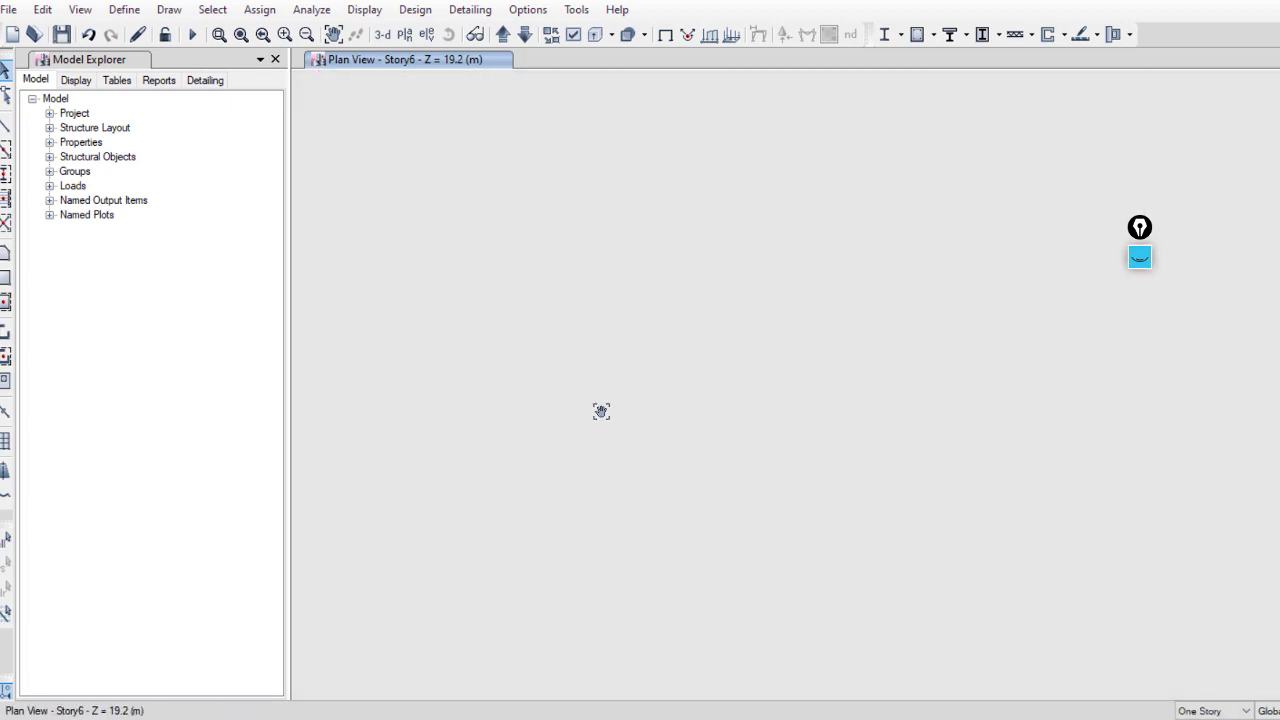
{"action": "scroll", "coordinate": [869, 414], "scroll_direction": "down", "scroll_amount": 5}
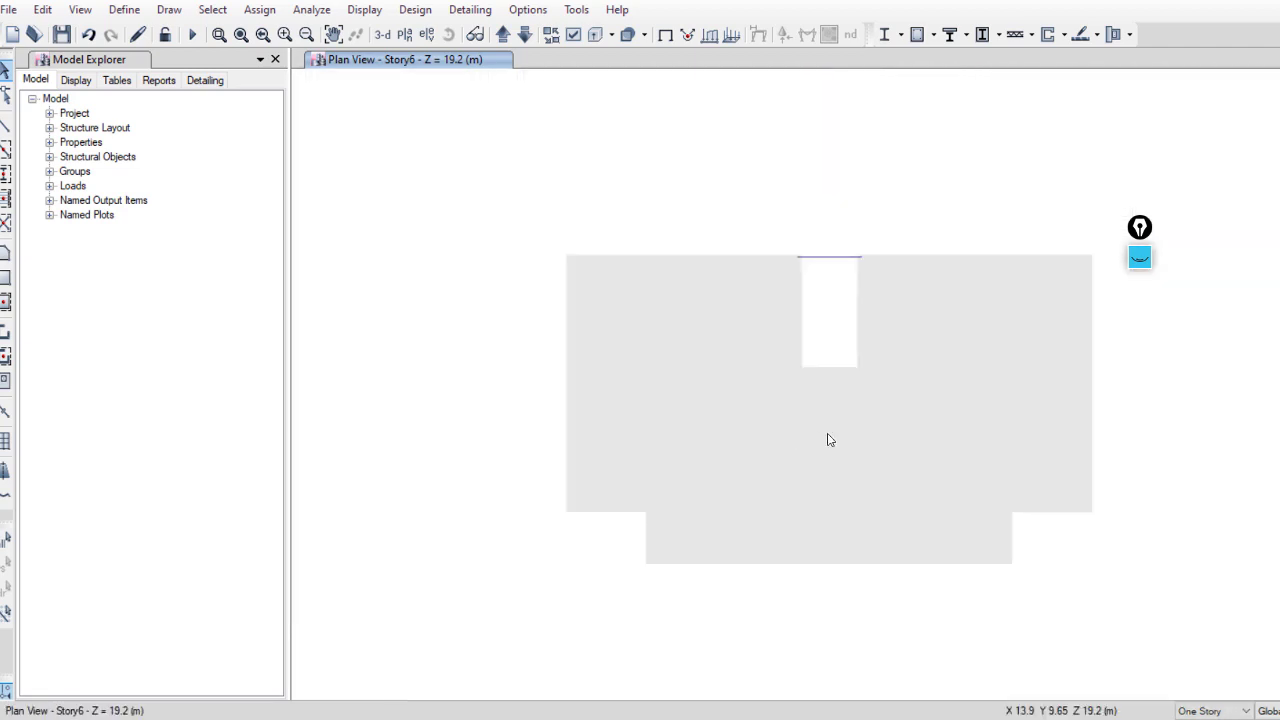
{"action": "middle_click_drag", "start_coordinate": [829, 437], "coordinate": [778, 478]}
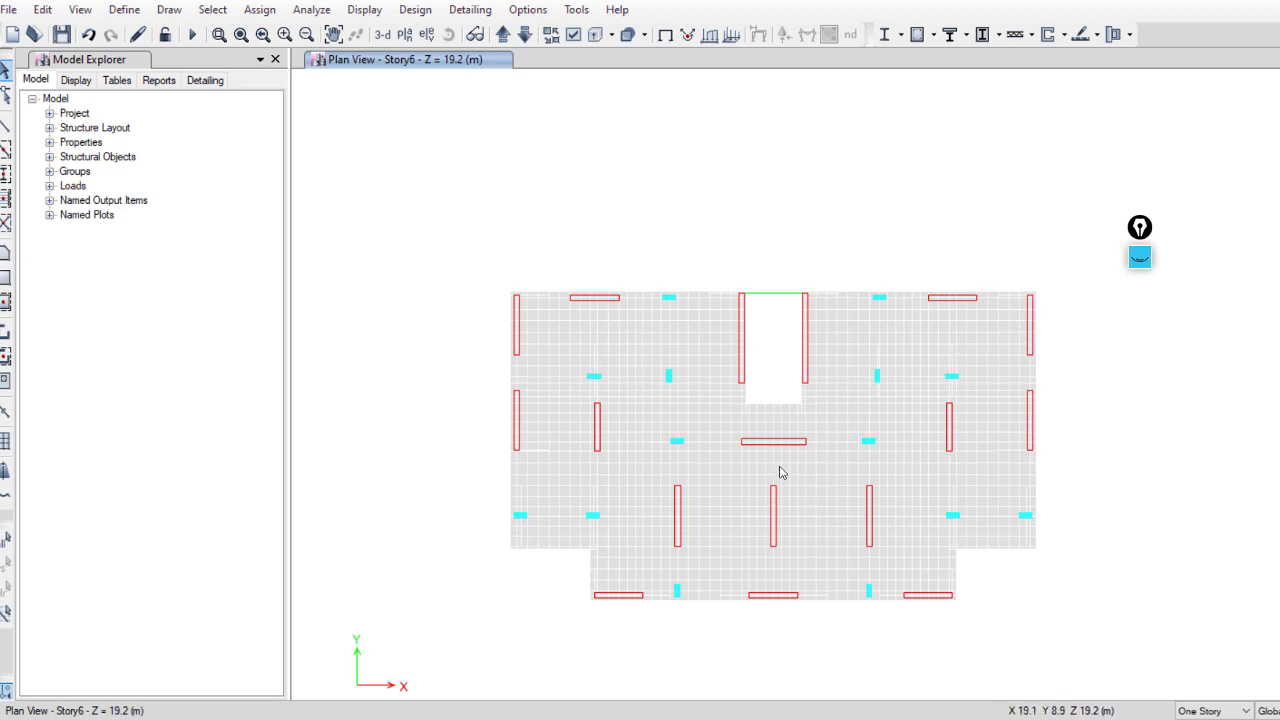
Step: Review the Floor Auto Mesh Options shell assignment and its advanced auto mesh settings for slabs
{"action": "left_click", "coordinate": [259, 9]}
{"action": "mouse_move", "coordinate": [353, 86]}
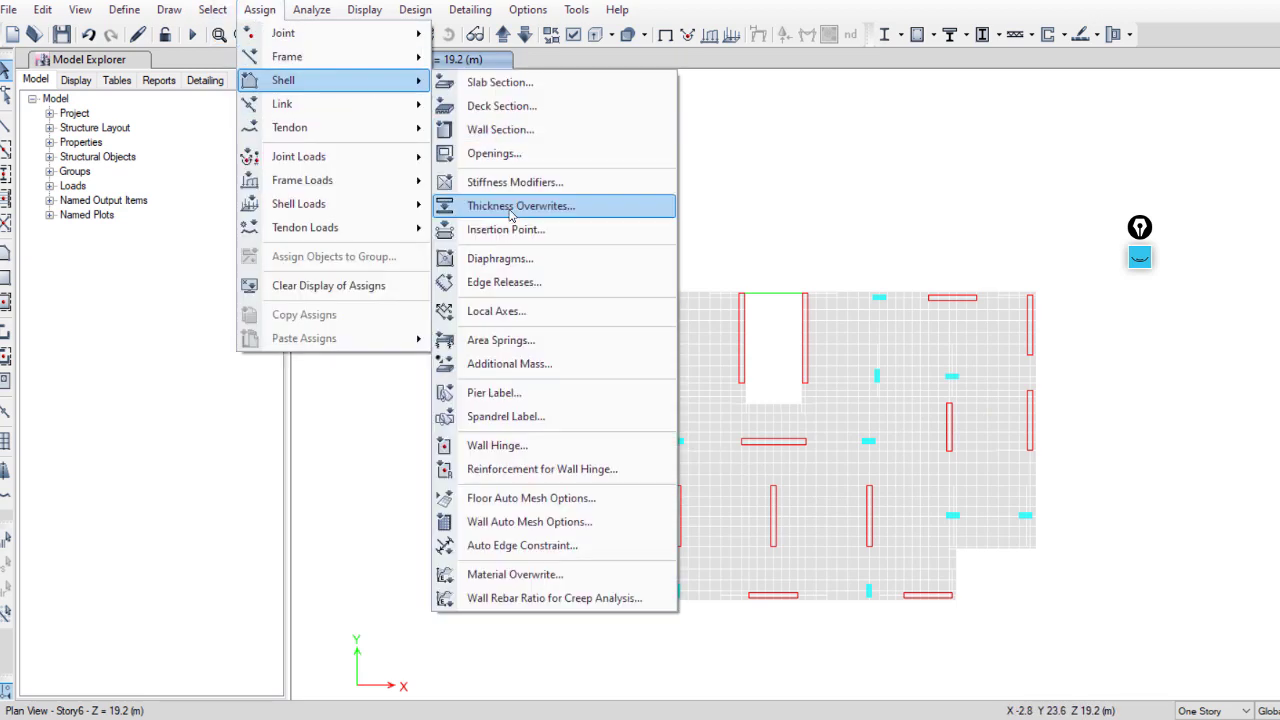
{"action": "left_click", "coordinate": [560, 500]}
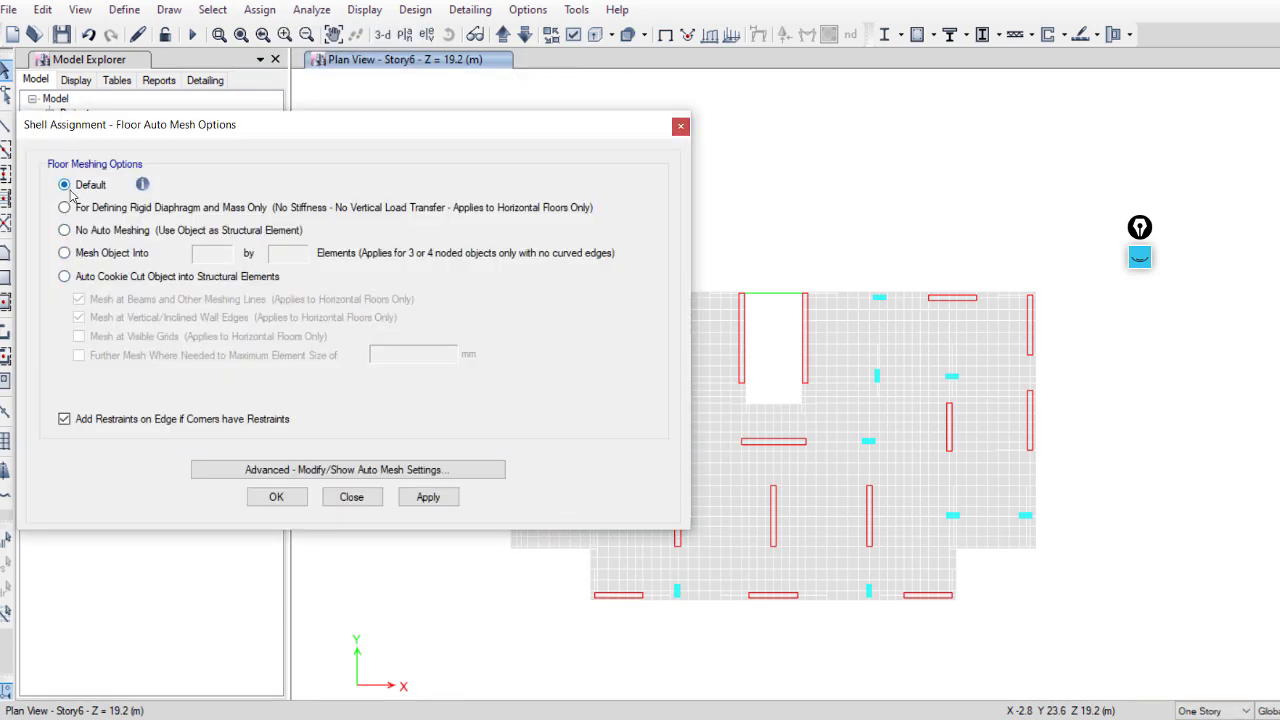
{"action": "left_click", "coordinate": [272, 472]}
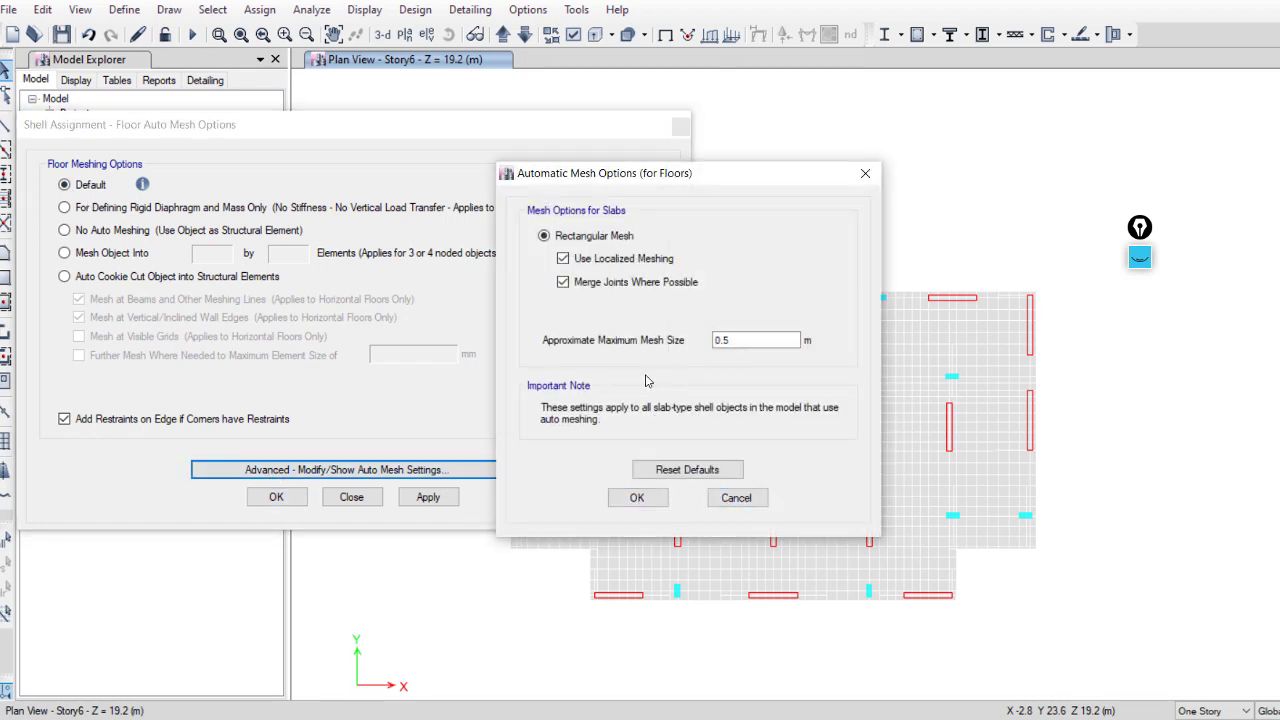
{"action": "left_click", "coordinate": [726, 500]}
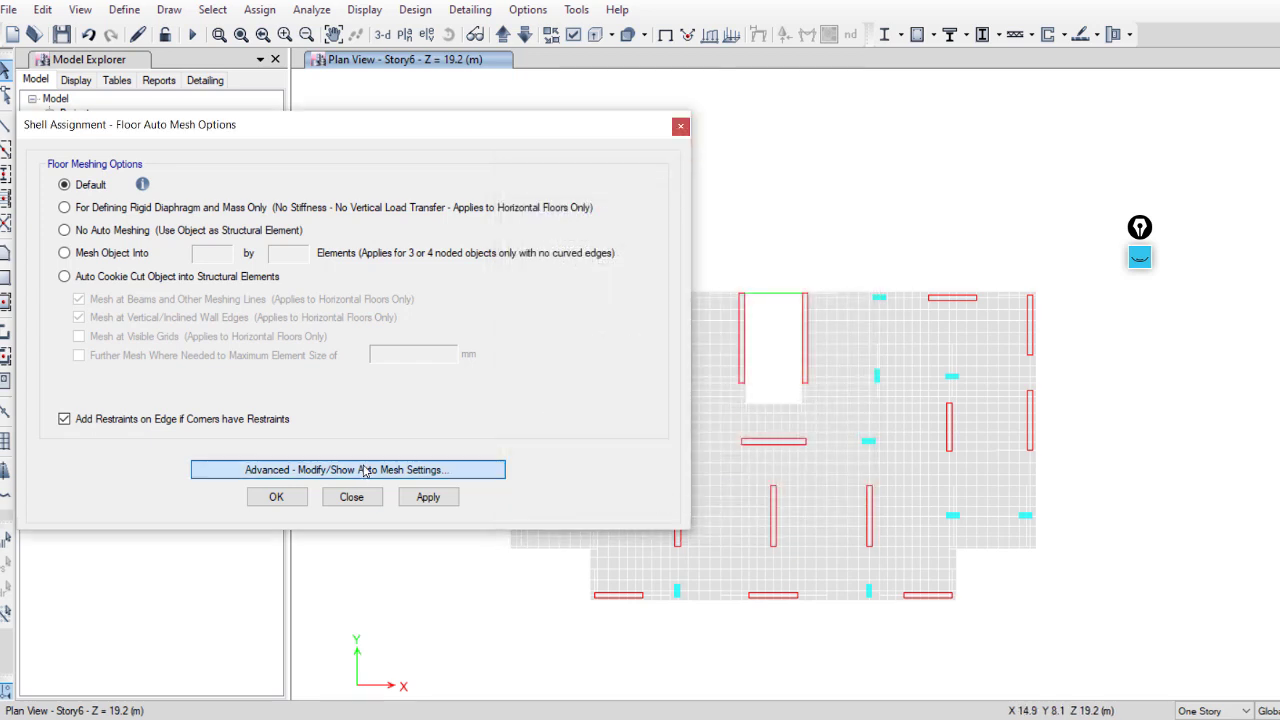
{"action": "left_click", "coordinate": [480, 470]}
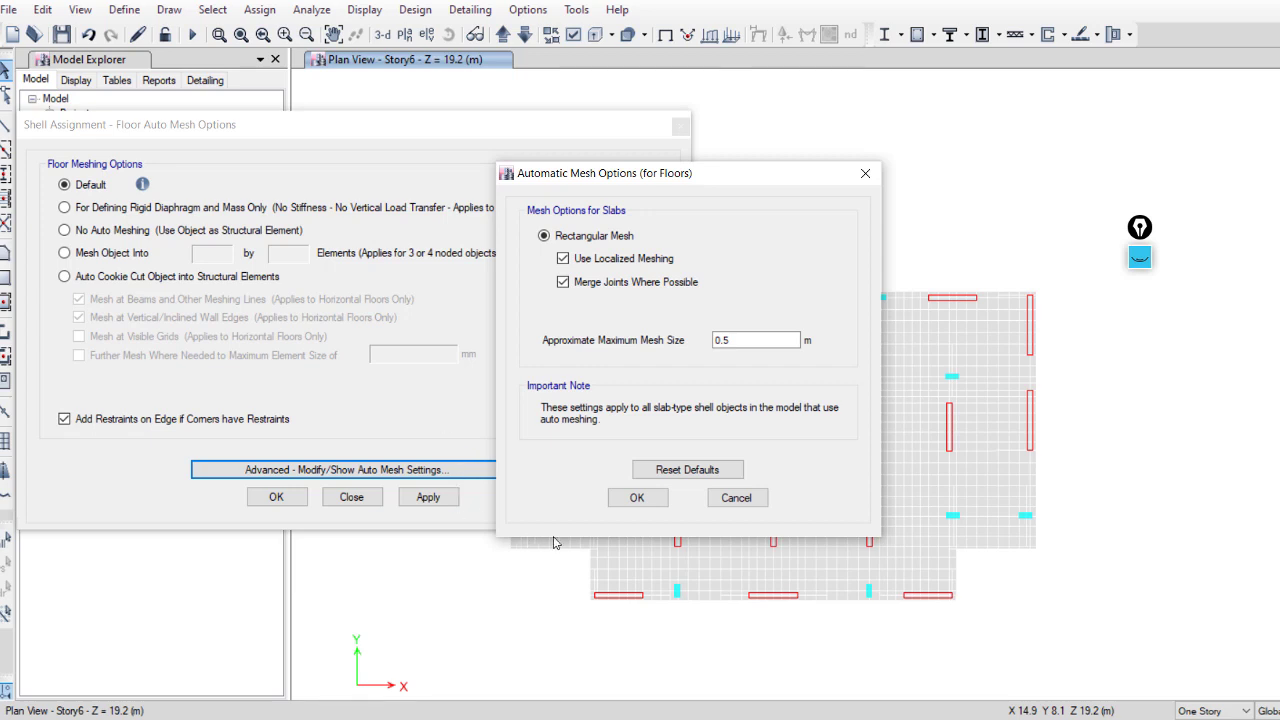
{"action": "left_click", "coordinate": [636, 498]}
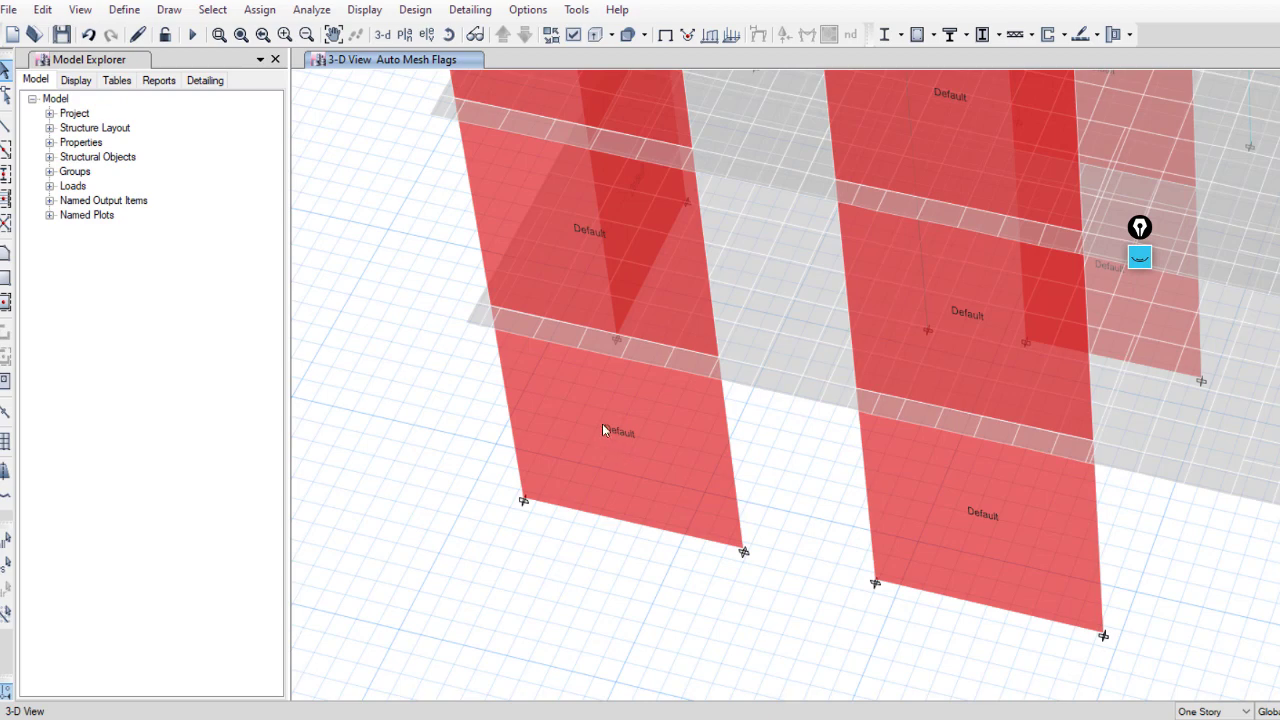
Step: Check the meshing assignments of the Story1 wall W4, and review the choices in Wall Auto Mesh Options
{"action": "right_click", "coordinate": [602, 423]}
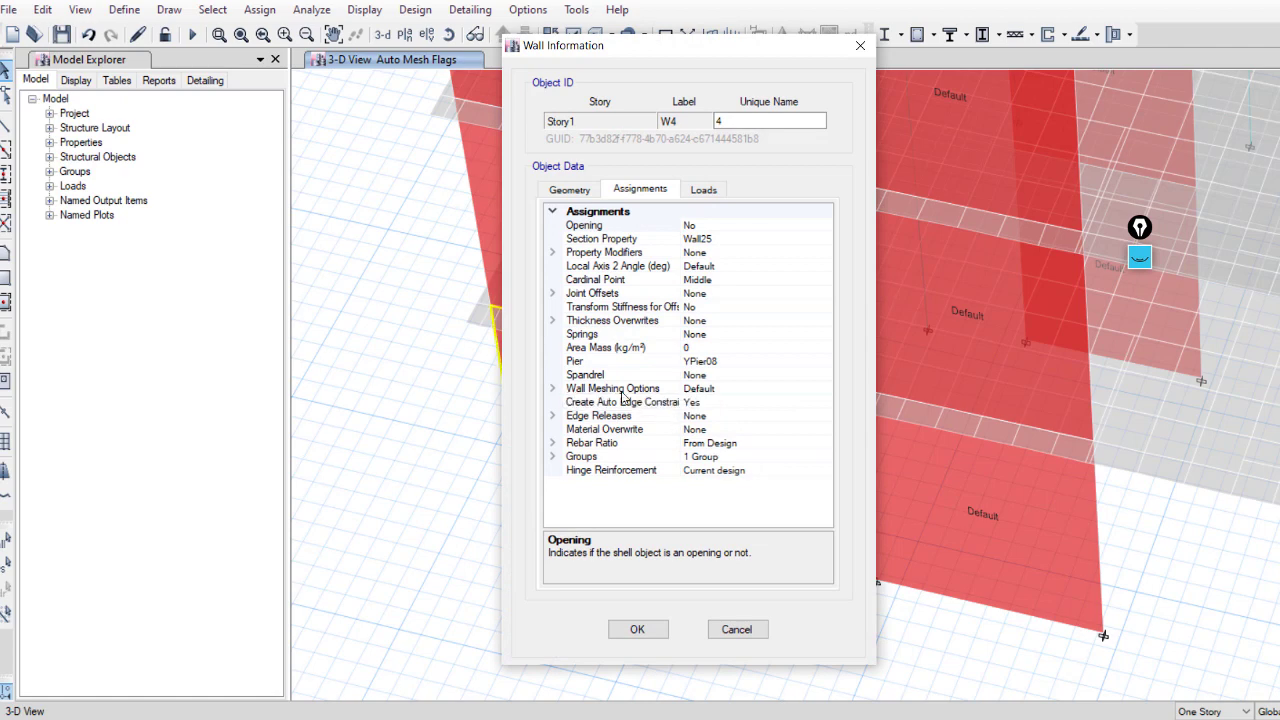
{"action": "left_click", "coordinate": [737, 630]}
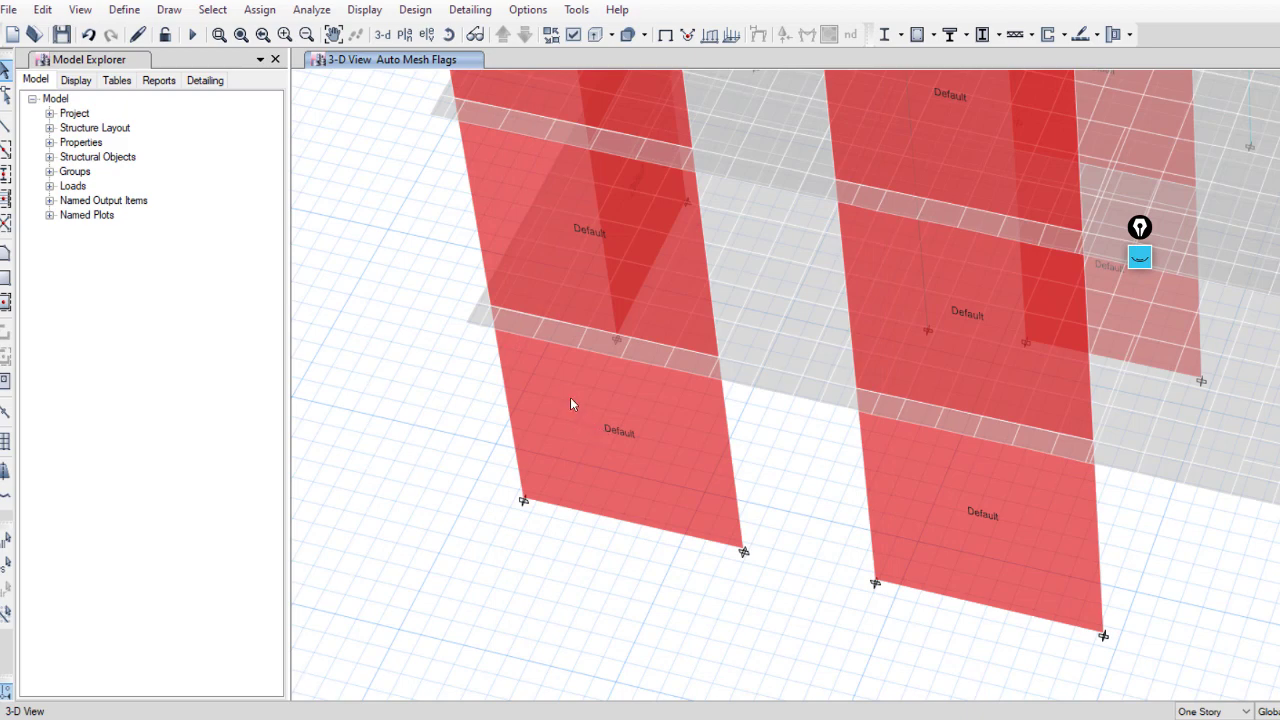
{"action": "left_click", "coordinate": [259, 9]}
{"action": "mouse_move", "coordinate": [422, 86]}
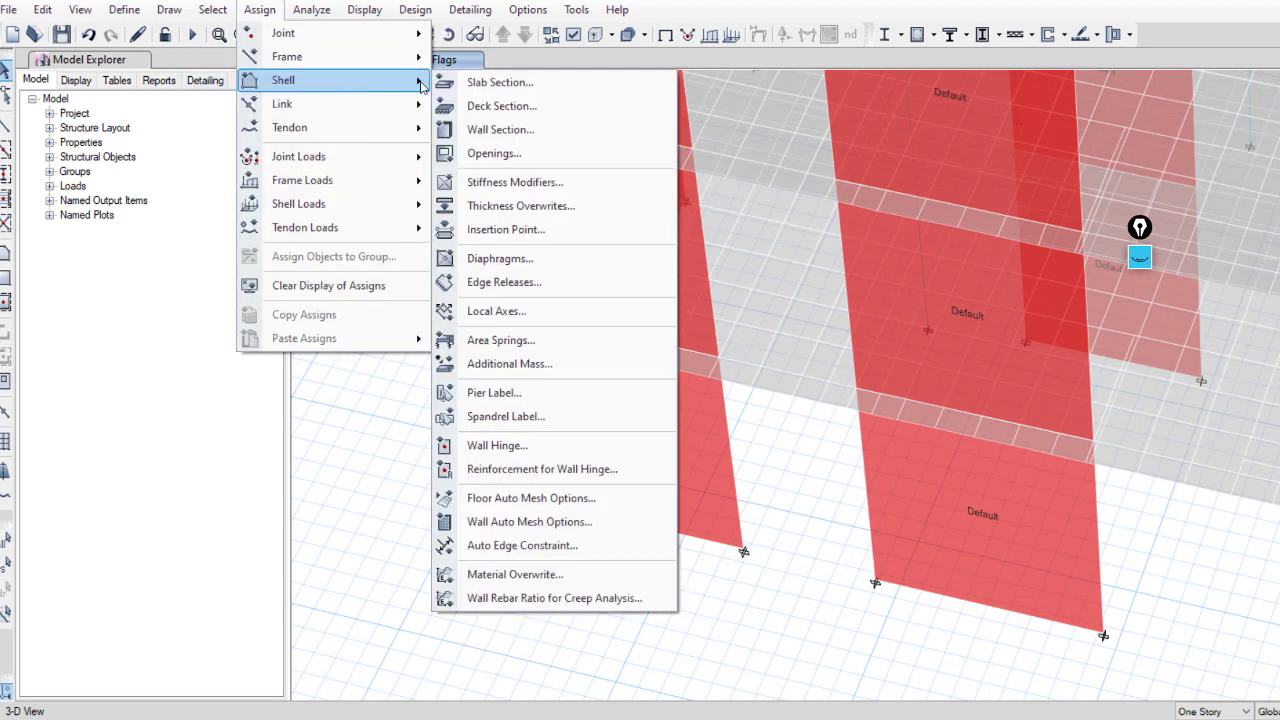
{"action": "left_click", "coordinate": [505, 523]}
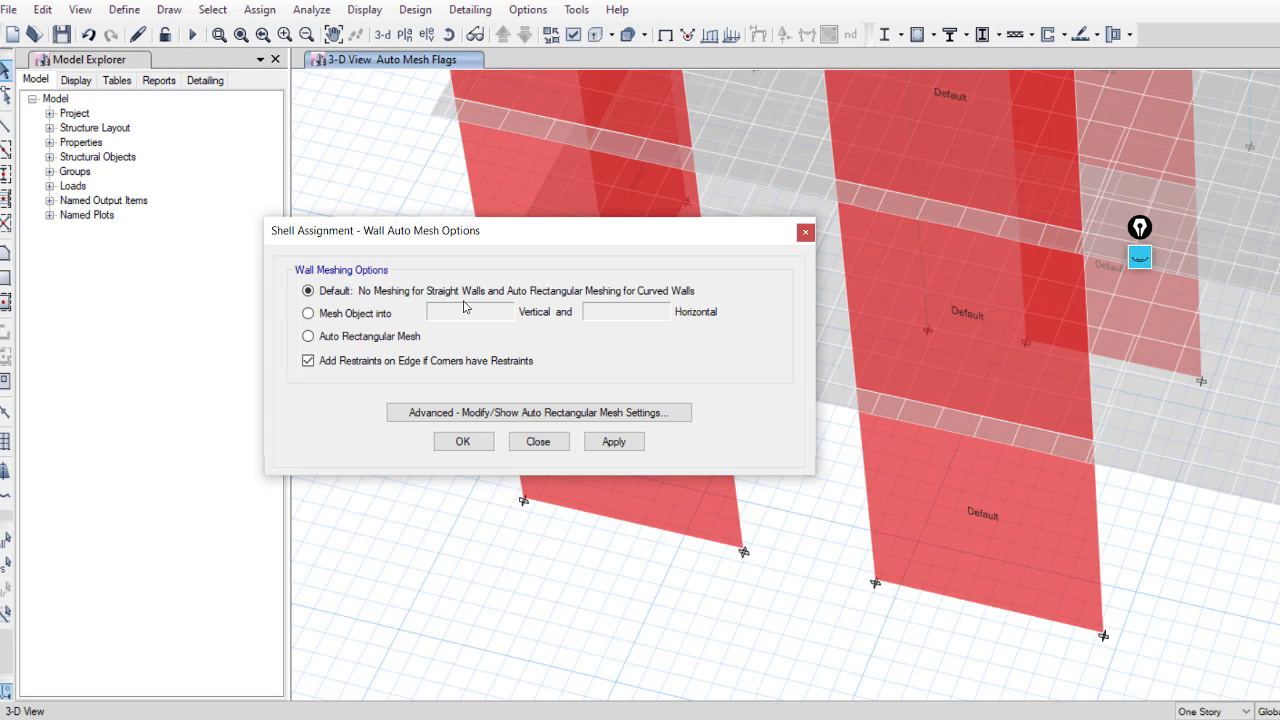
{"action": "left_click", "coordinate": [539, 442]}
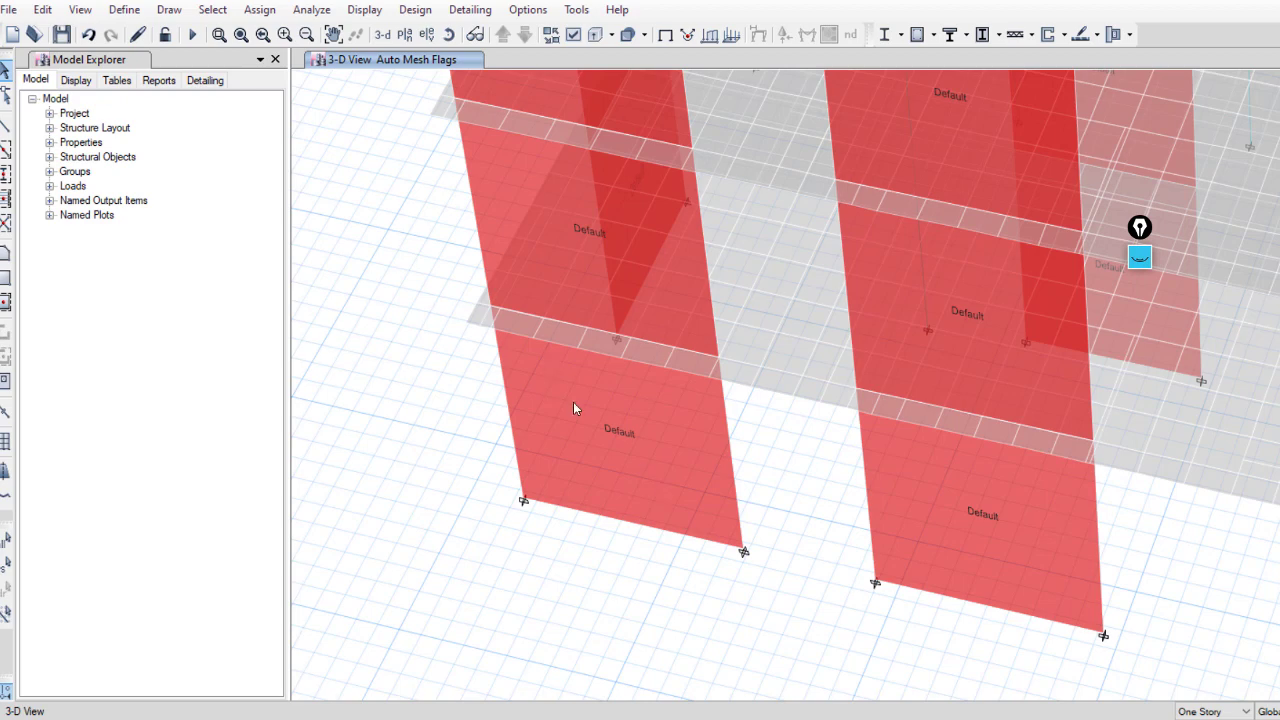
{"action": "left_click", "coordinate": [591, 439]}
{"action": "scroll", "coordinate": [540, 450], "scroll_direction": "down", "scroll_amount": 5}
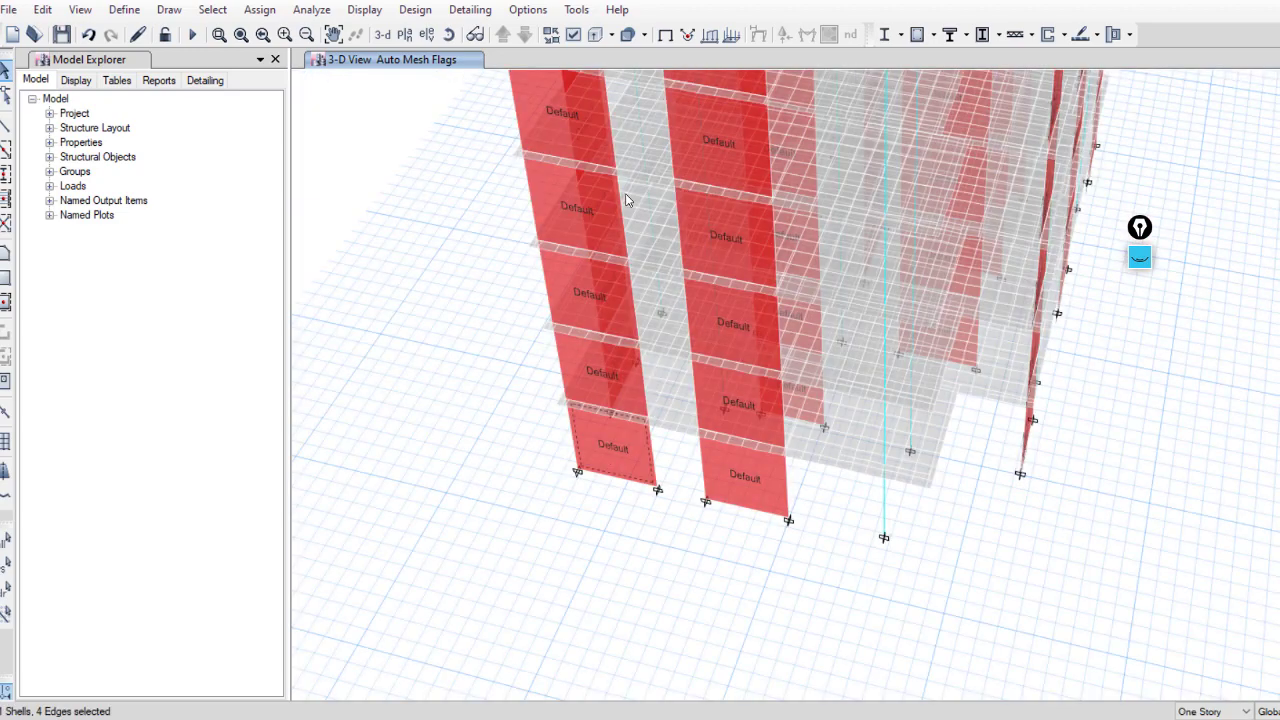
{"action": "scroll", "coordinate": [640, 286], "scroll_direction": "up", "scroll_amount": 4}
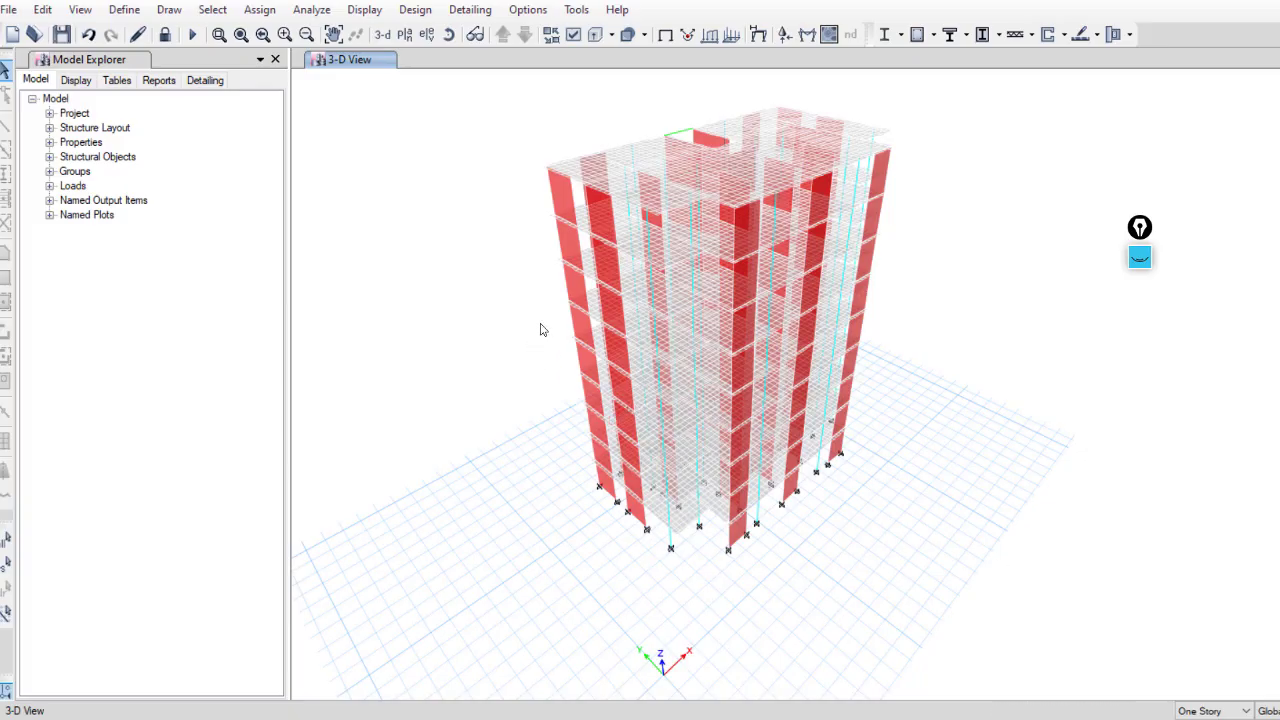
Step: Switch from the 3-D view to the Story1 plan view
{"action": "middle_click_drag", "start_coordinate": [543, 329], "coordinate": [560, 412]}
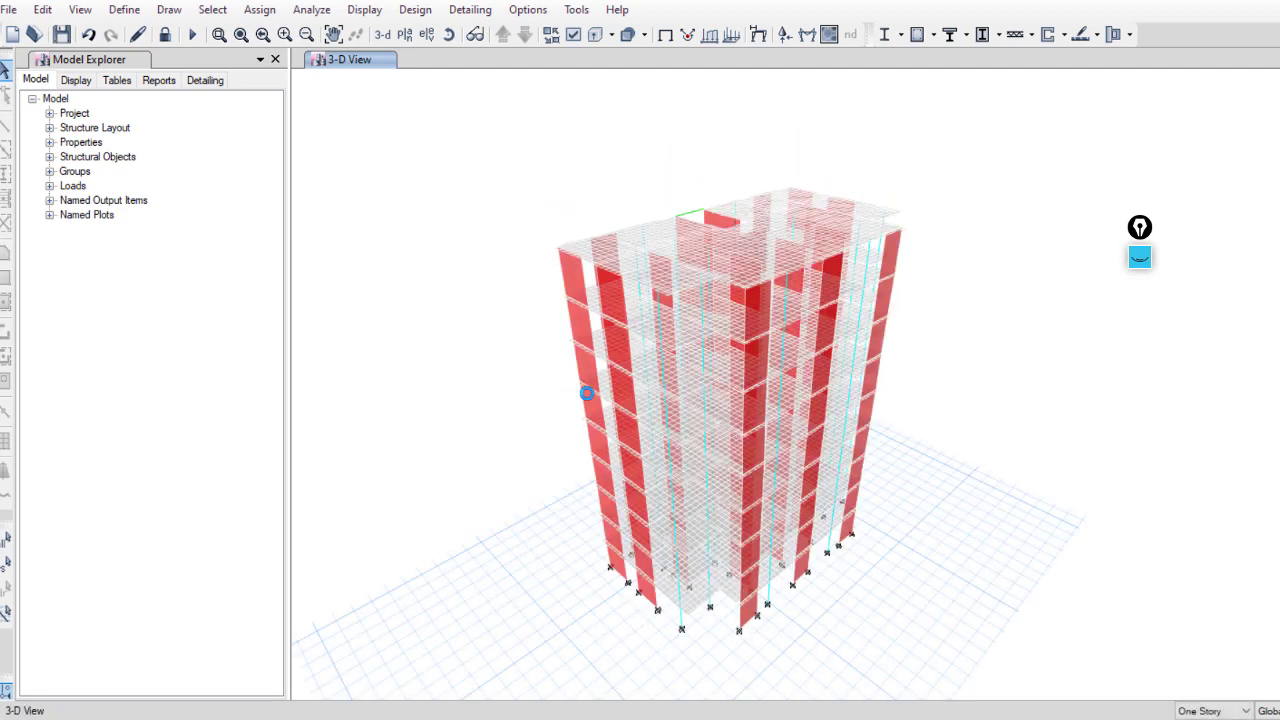
{"action": "middle_click_drag", "start_coordinate": [563, 374], "coordinate": [589, 383]}
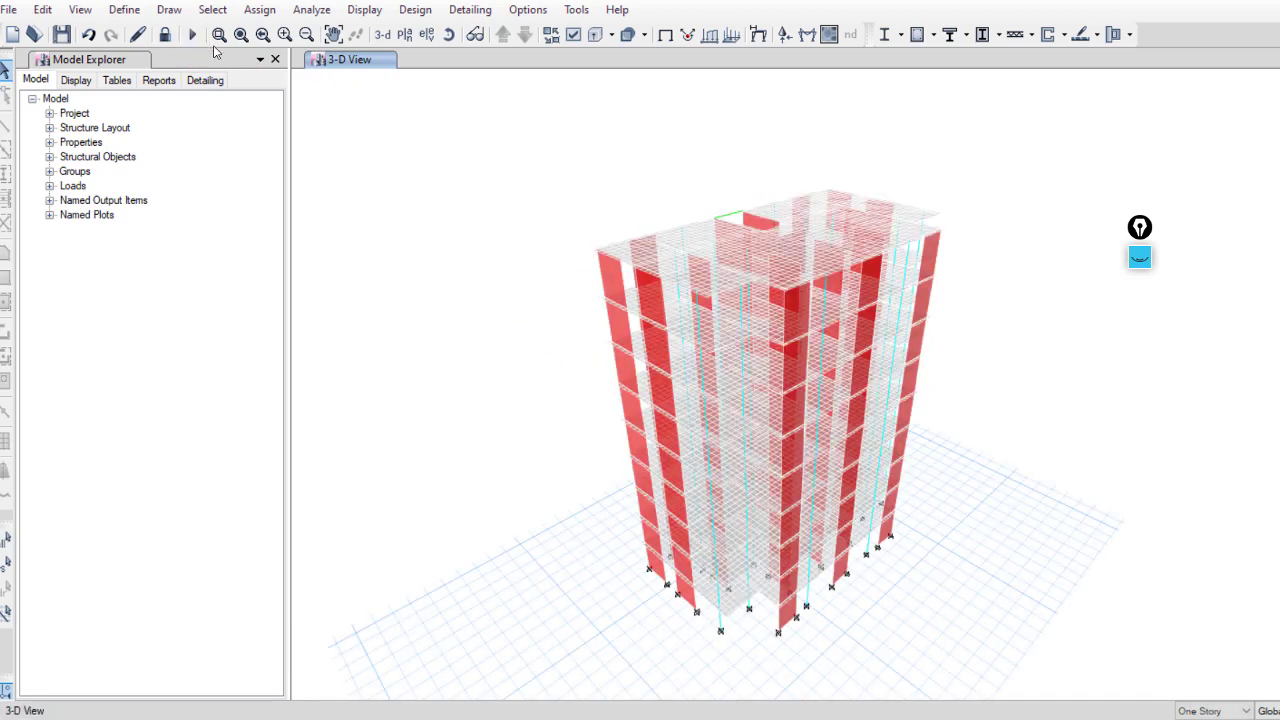
{"action": "left_click", "coordinate": [405, 35]}
{"action": "left_click", "coordinate": [620, 395]}
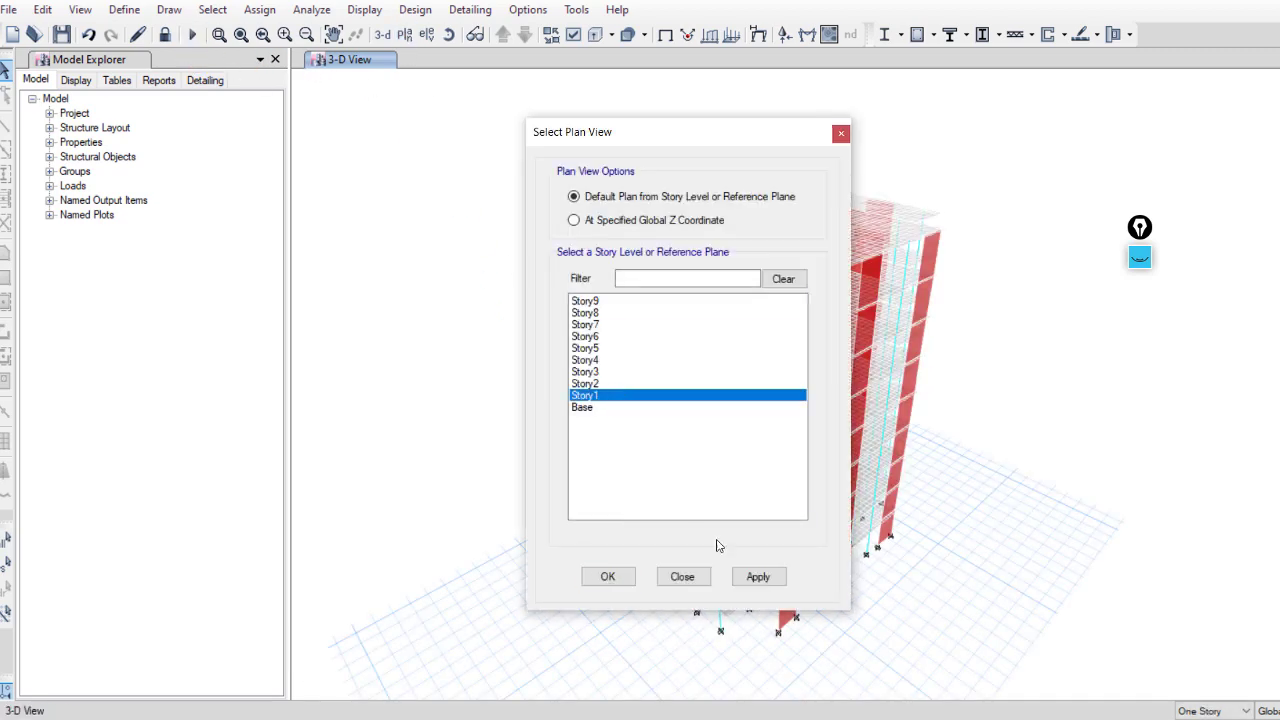
{"action": "left_click", "coordinate": [757, 575]}
{"action": "left_click", "coordinate": [683, 577]}
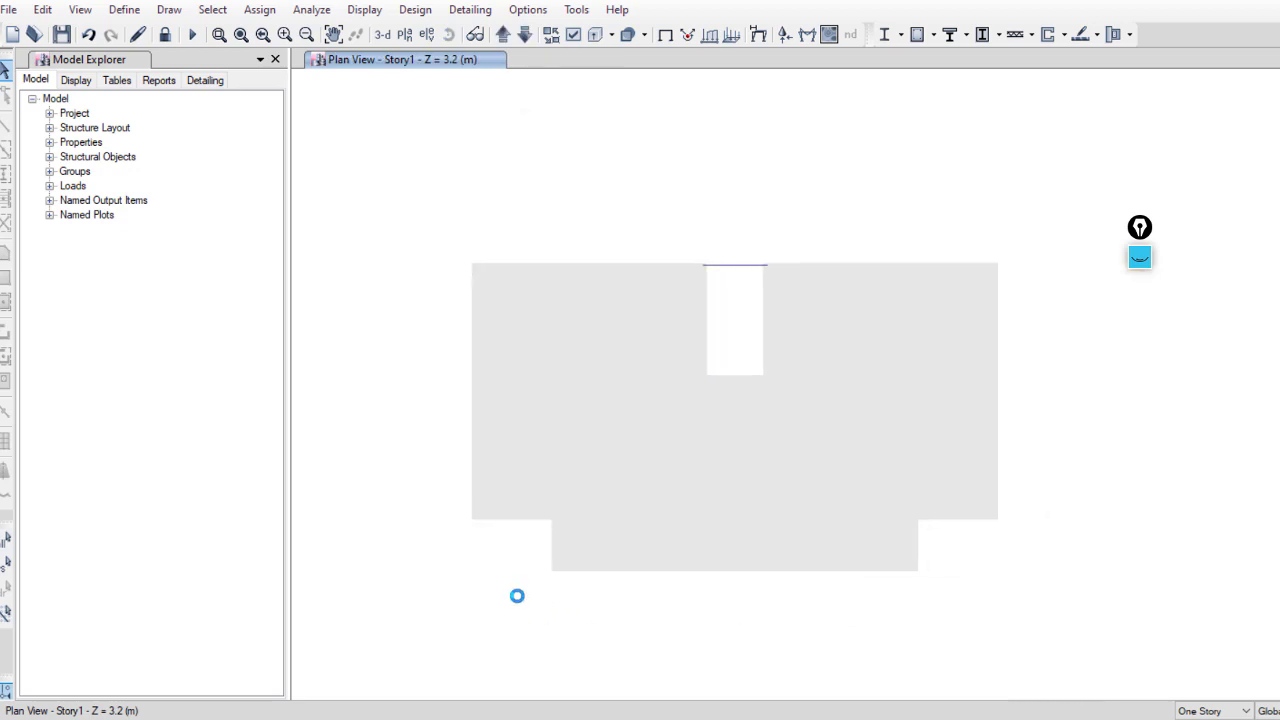
Step: Display the joint force loads of pattern EQ(4/6) with values on the Story1 plan and inspect the load at the central wall
{"action": "left_click", "coordinate": [364, 10]}
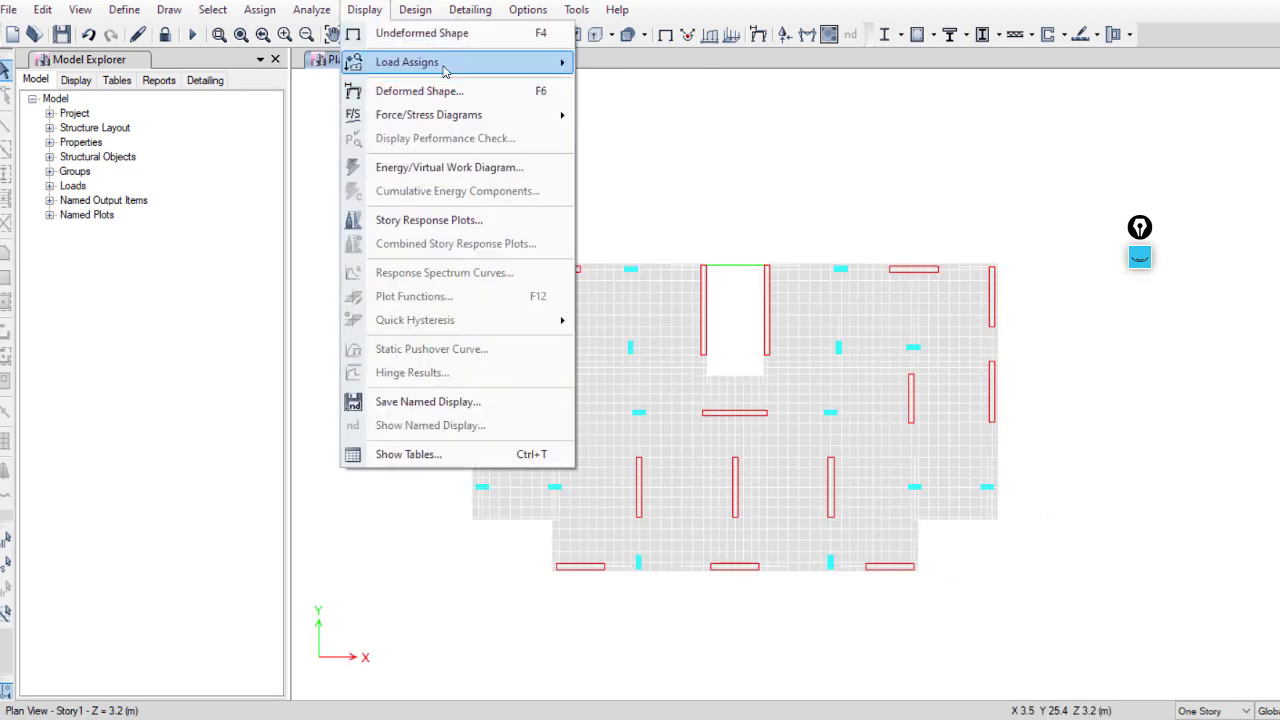
{"action": "mouse_move", "coordinate": [554, 75]}
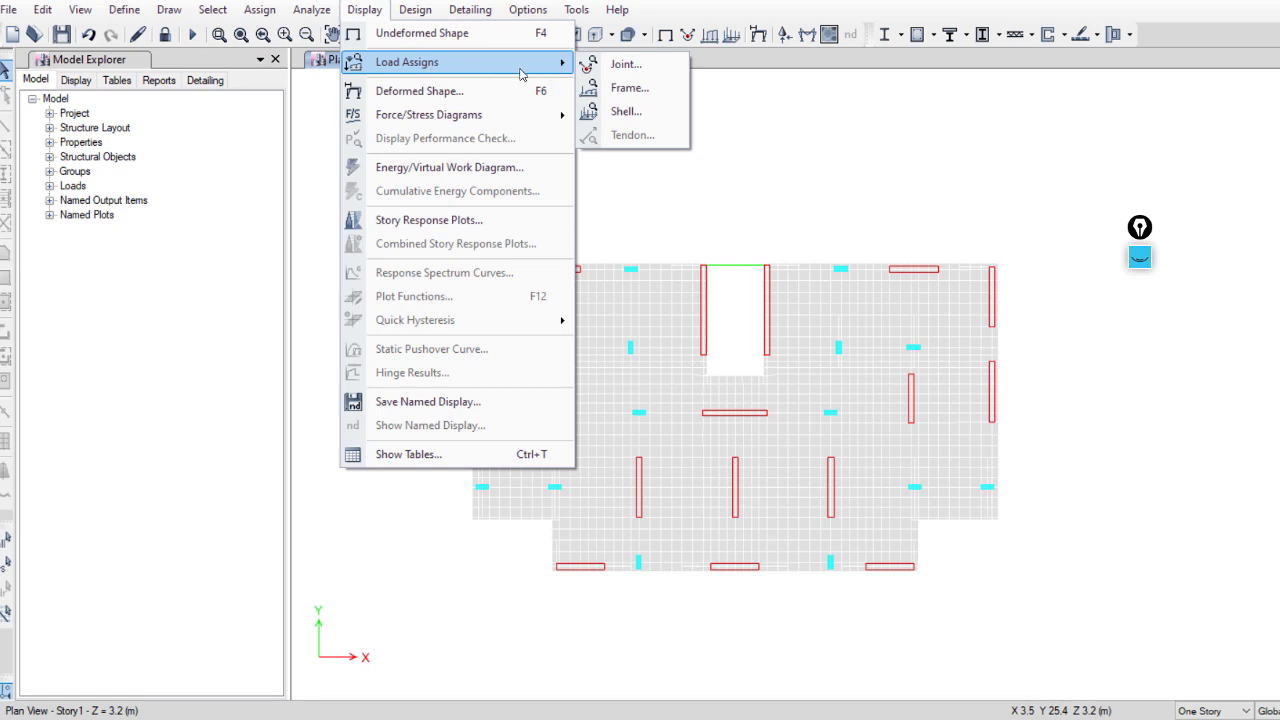
{"action": "left_click", "coordinate": [622, 66]}
{"action": "left_click_drag", "start_coordinate": [688, 264], "coordinate": [447, 217]}
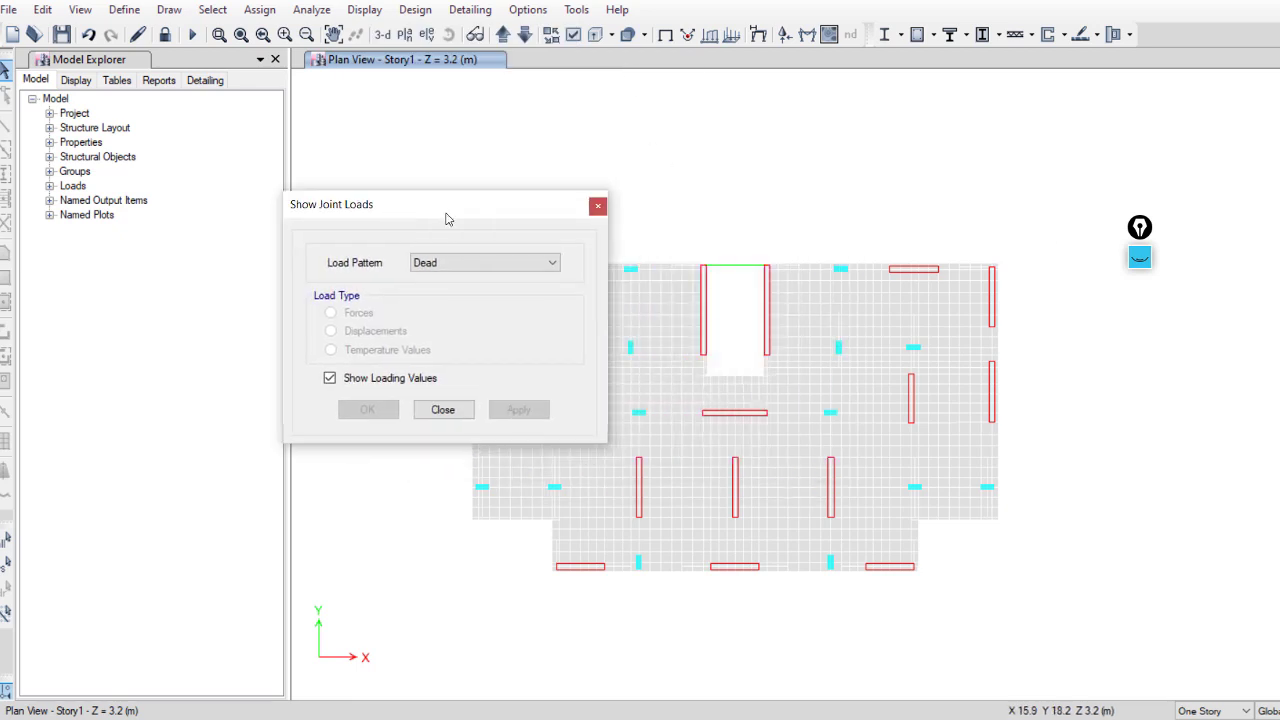
{"action": "left_click", "coordinate": [469, 264]}
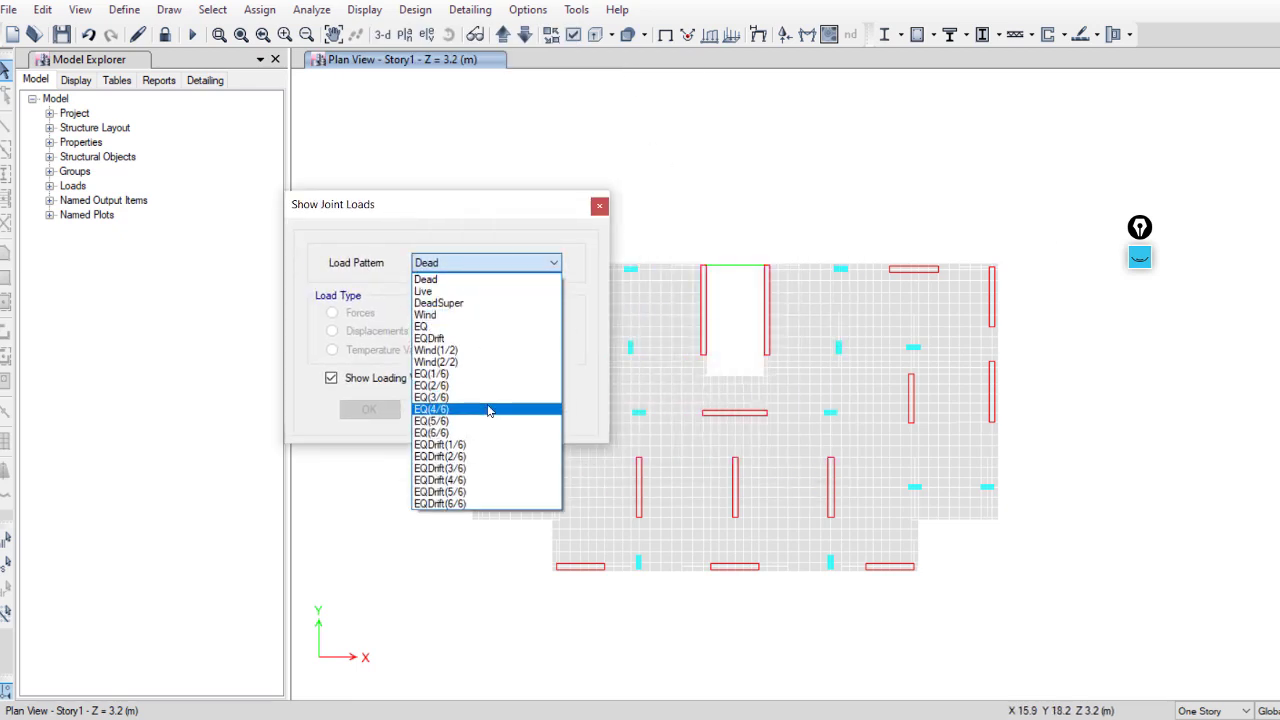
{"action": "left_click", "coordinate": [489, 410]}
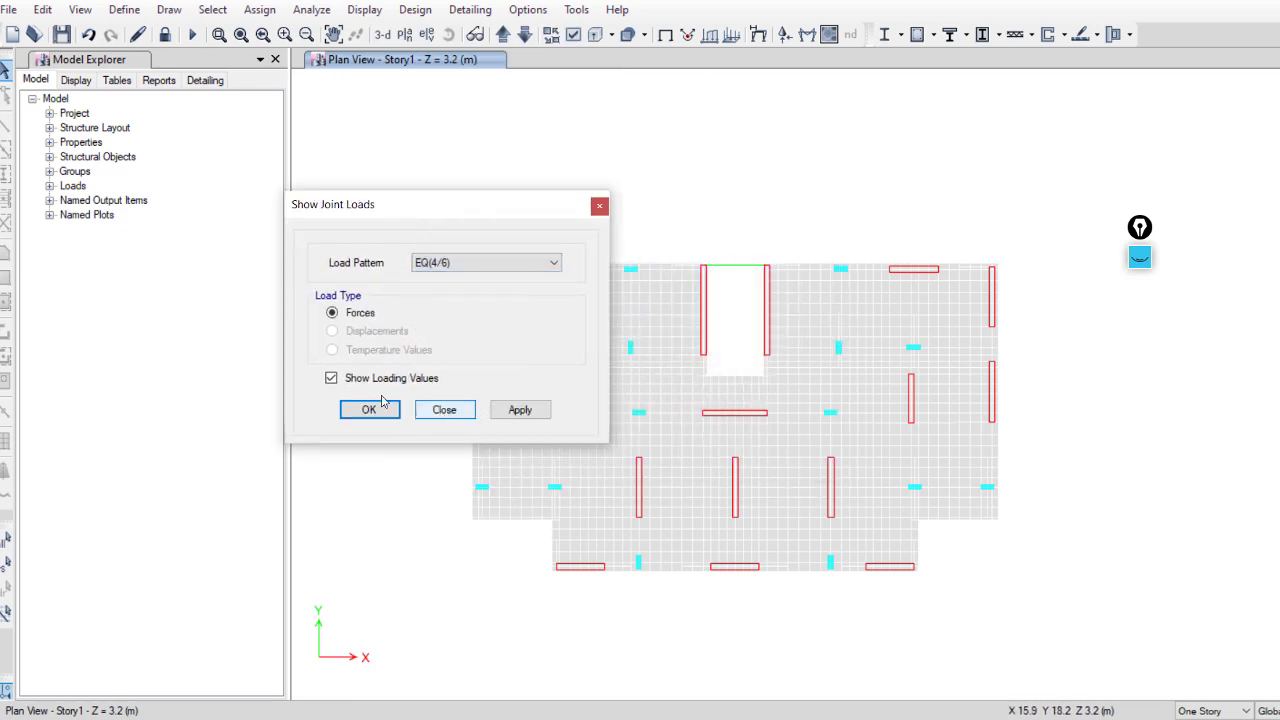
{"action": "left_click", "coordinate": [522, 416]}
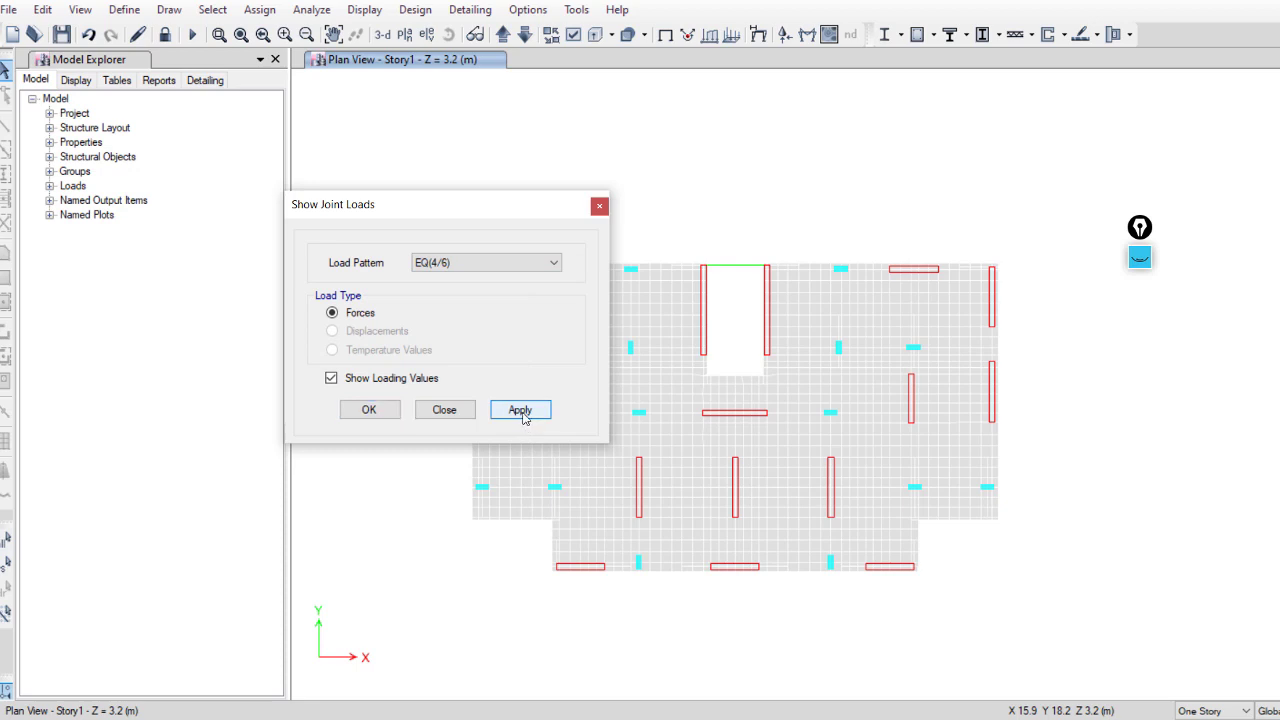
{"action": "left_click", "coordinate": [446, 412]}
{"action": "scroll", "coordinate": [735, 433], "scroll_direction": "up", "scroll_amount": 2}
{"action": "scroll", "coordinate": [735, 433], "scroll_direction": "up", "scroll_amount": 1}
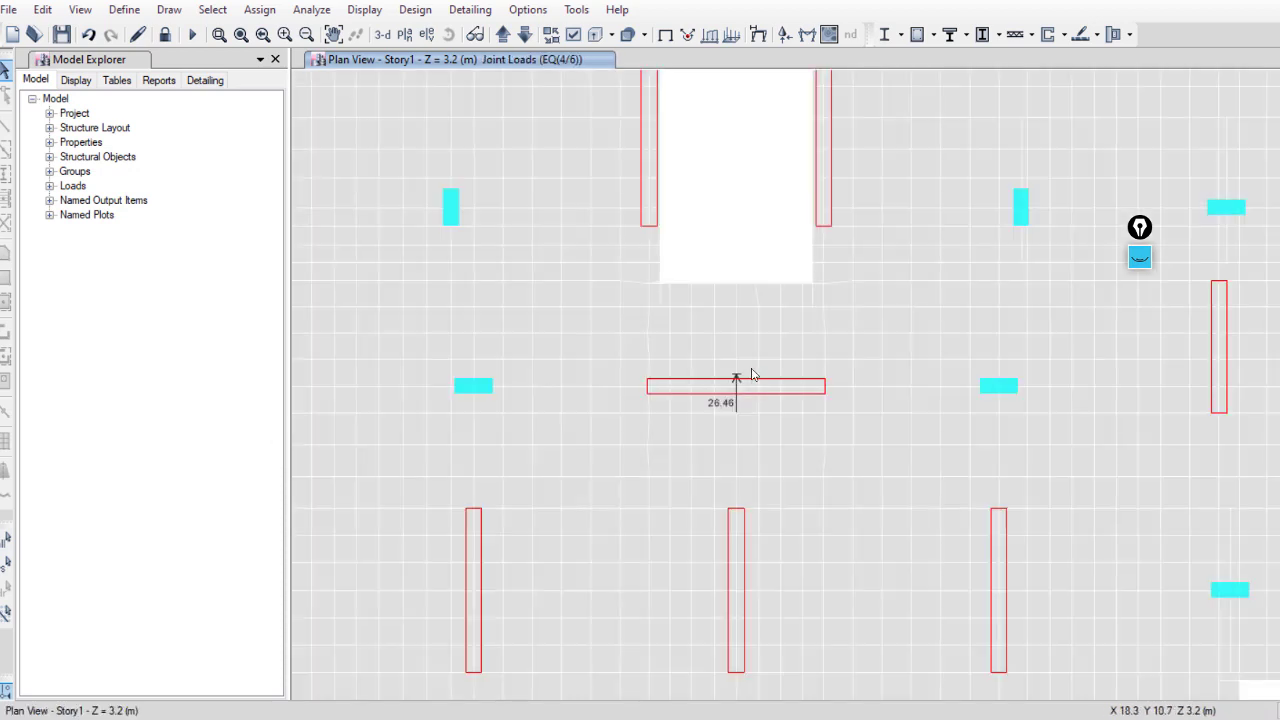
{"action": "scroll", "coordinate": [737, 380], "scroll_direction": "down", "scroll_amount": 3}
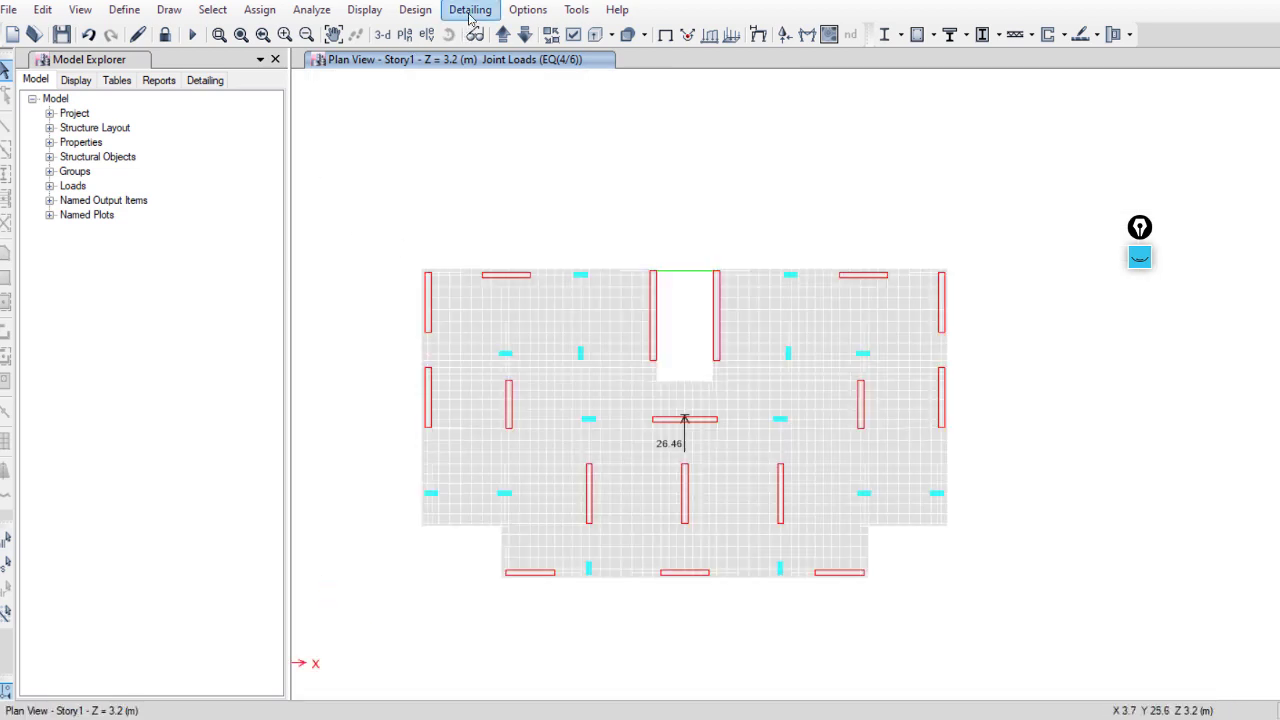
Step: Show the joint force loads of pattern EQ(2/6) on the Story1 plan
{"action": "left_click", "coordinate": [362, 12]}
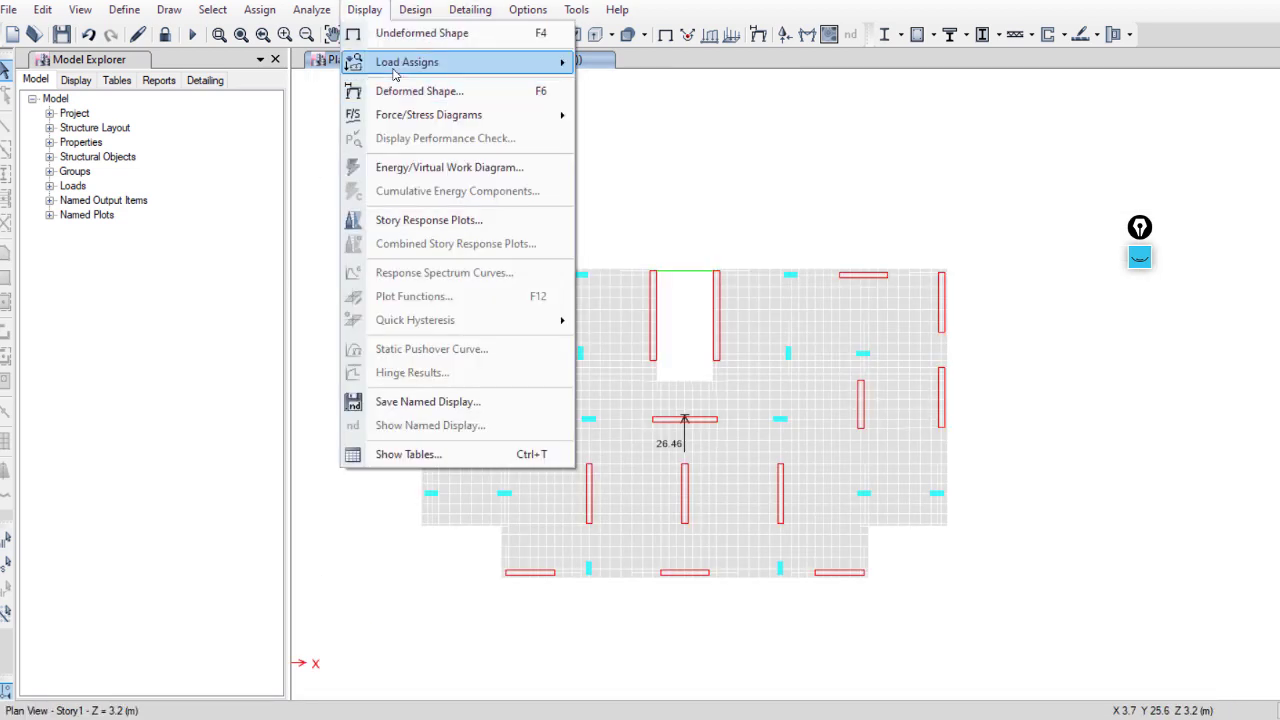
{"action": "mouse_move", "coordinate": [490, 64]}
{"action": "left_click", "coordinate": [613, 66]}
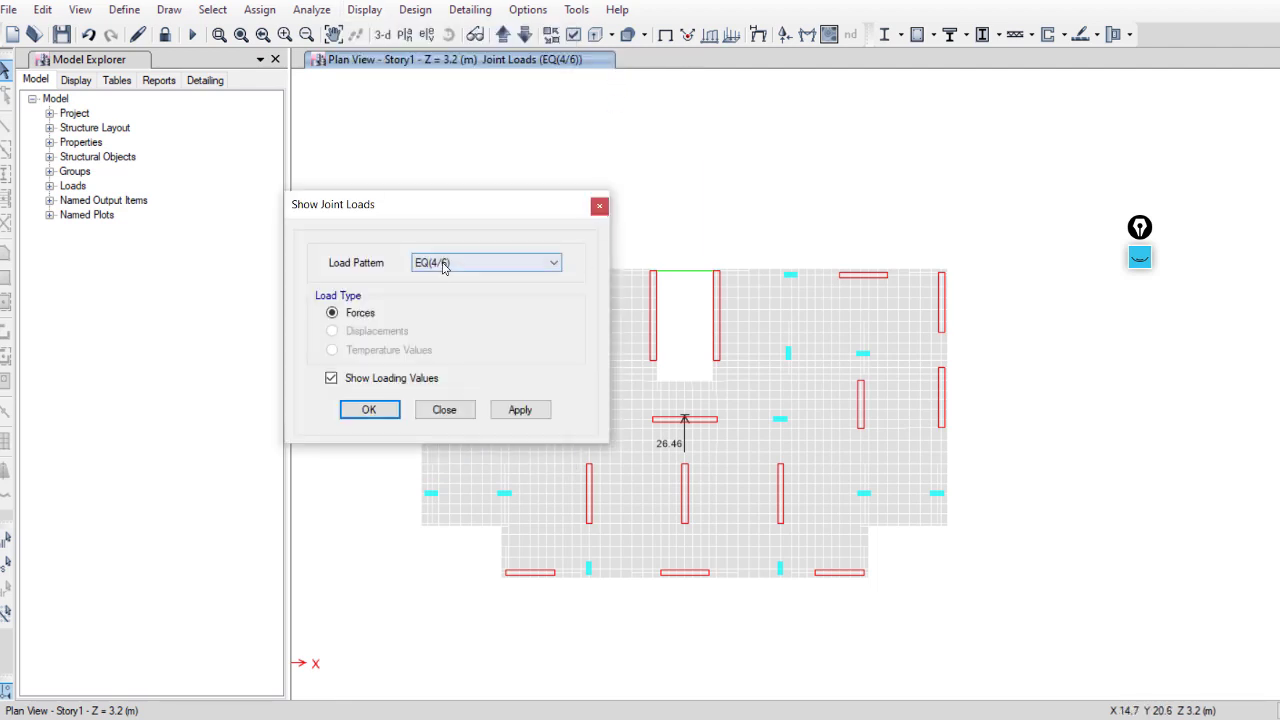
{"action": "left_click", "coordinate": [500, 262]}
{"action": "left_click", "coordinate": [450, 385]}
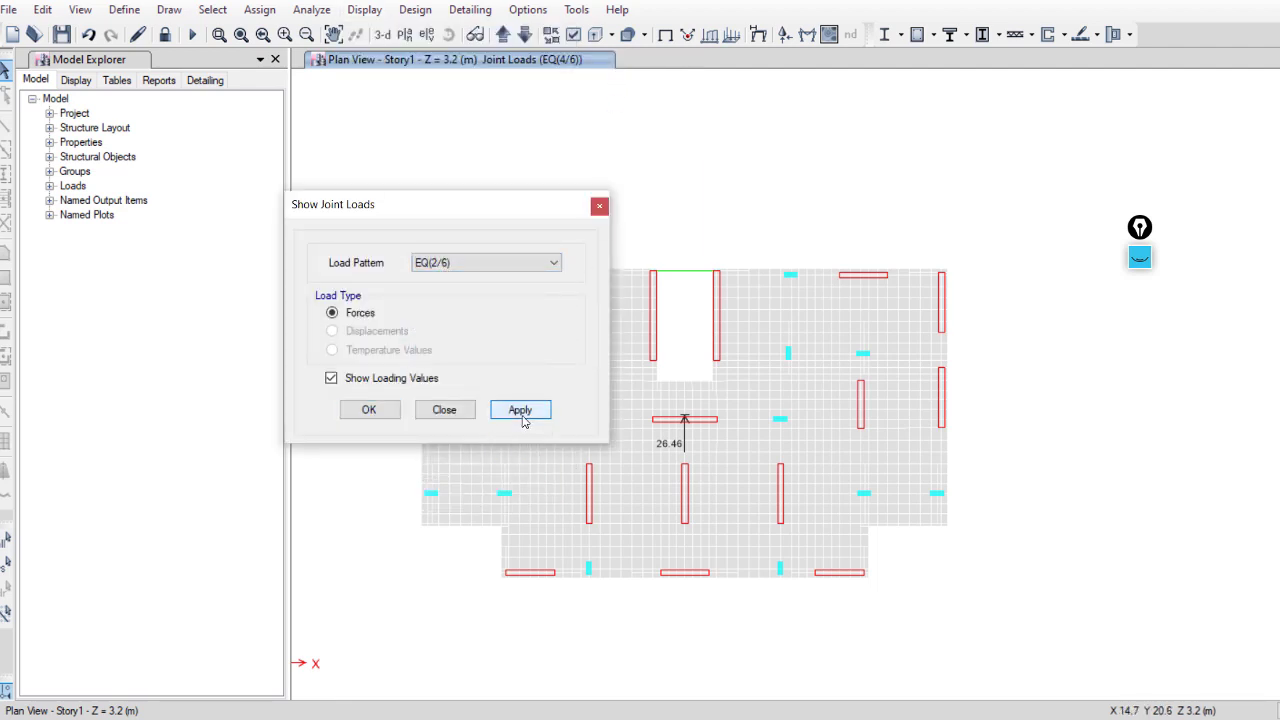
{"action": "left_click", "coordinate": [520, 410]}
Step: Change the displayed Story1 joint loads to pattern EQ(1/6) and finish the joint load display settings
{"action": "left_click", "coordinate": [476, 265]}
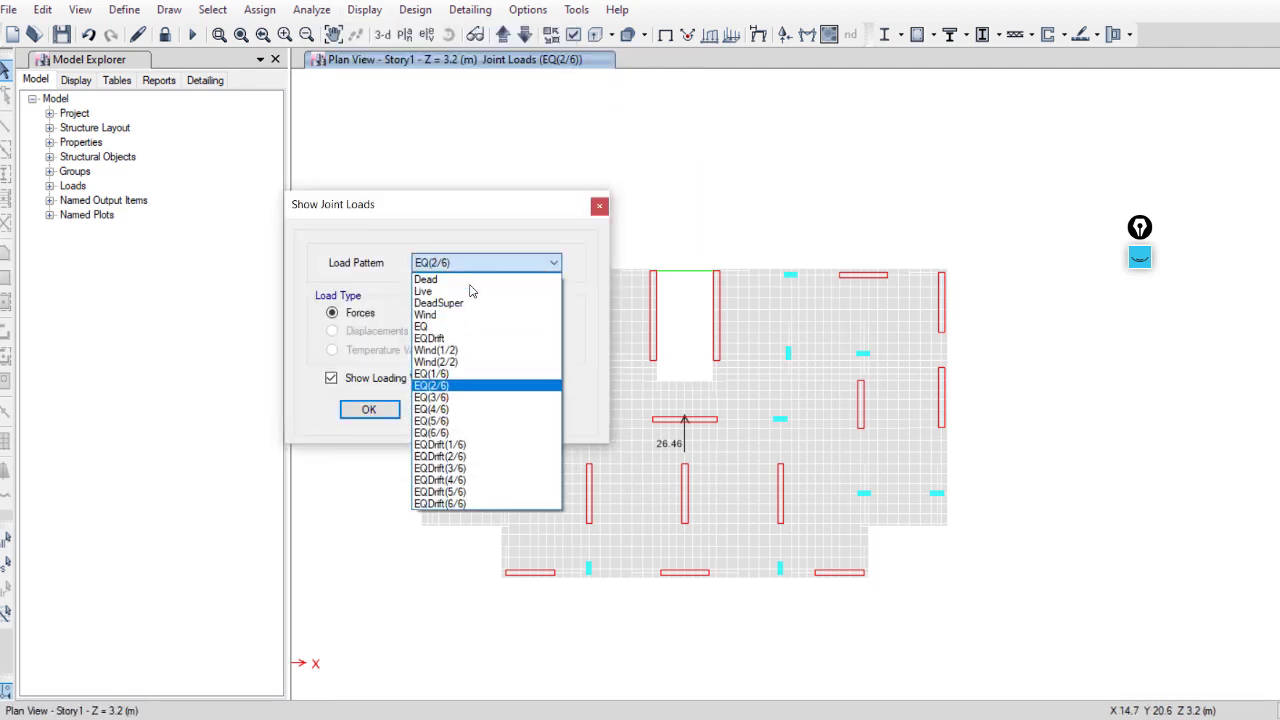
{"action": "left_click", "coordinate": [466, 372]}
{"action": "left_click", "coordinate": [520, 410]}
{"action": "left_click", "coordinate": [446, 411]}
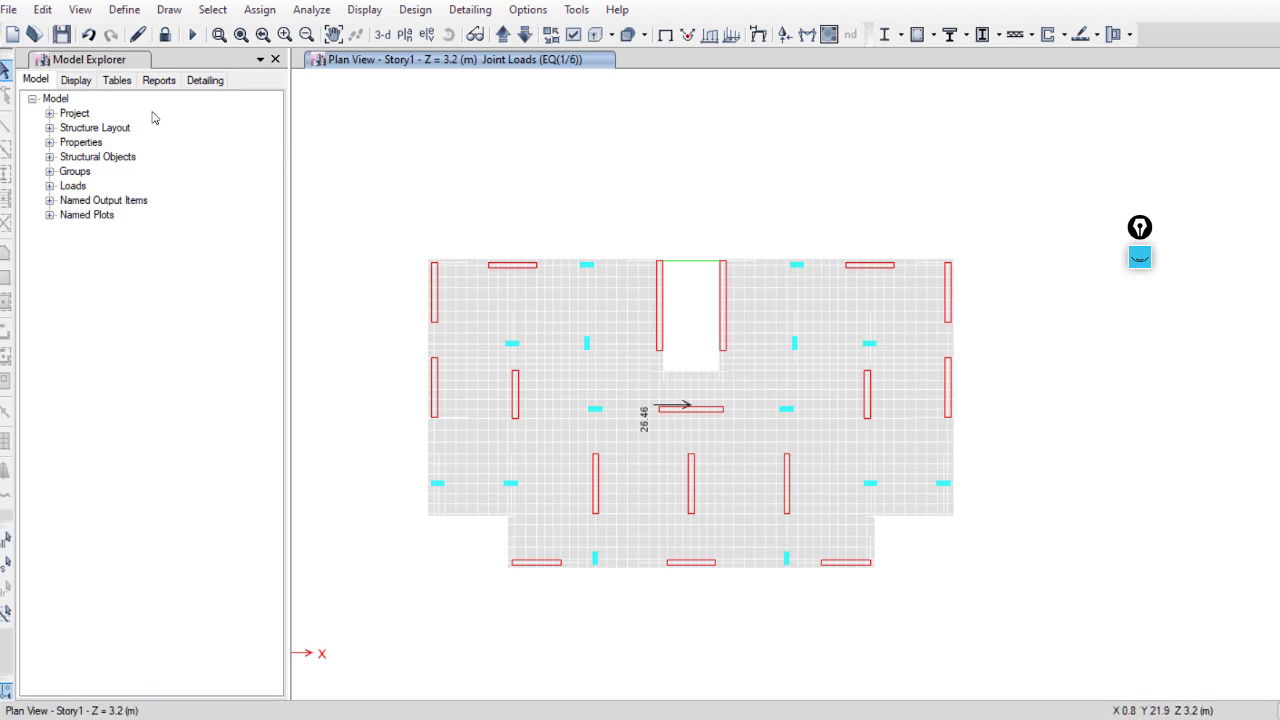
Step: Bring up the Diaphragm Center of Mass Displacements table from the analysis results and enlarge its area
{"action": "left_click", "coordinate": [117, 81]}
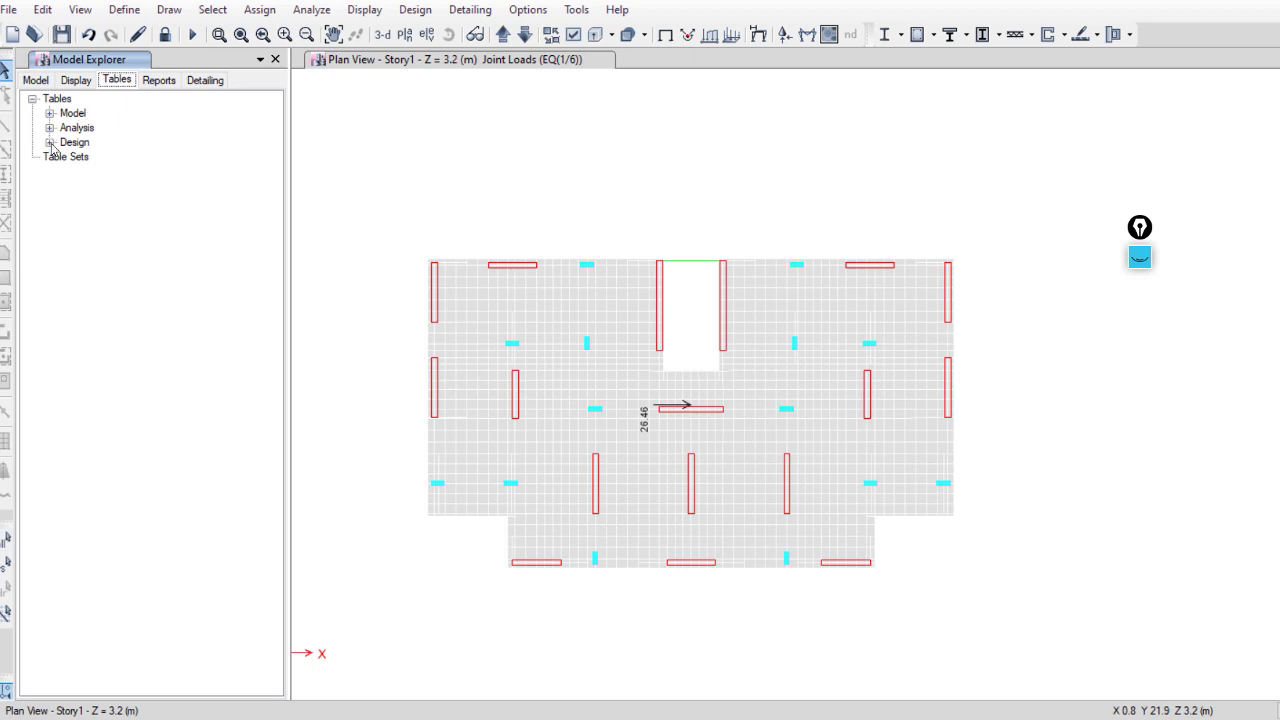
{"action": "left_click", "coordinate": [49, 128]}
{"action": "left_click", "coordinate": [66, 200]}
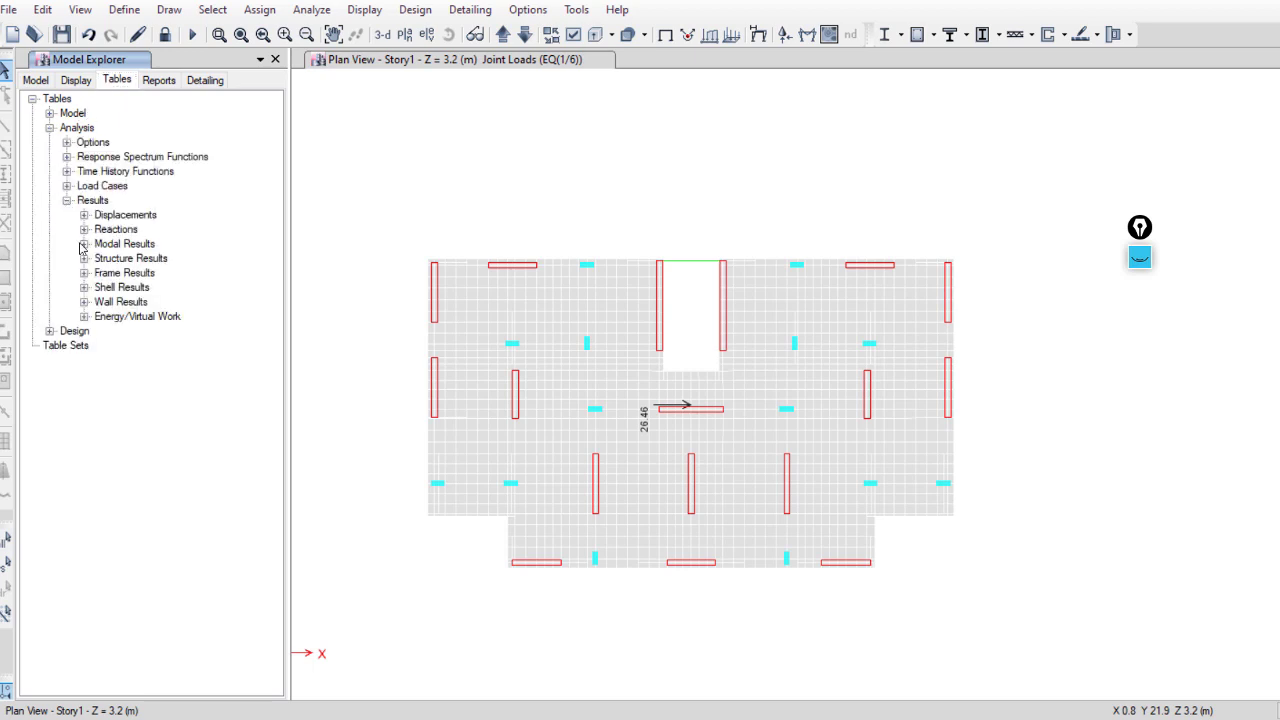
{"action": "left_click", "coordinate": [84, 215]}
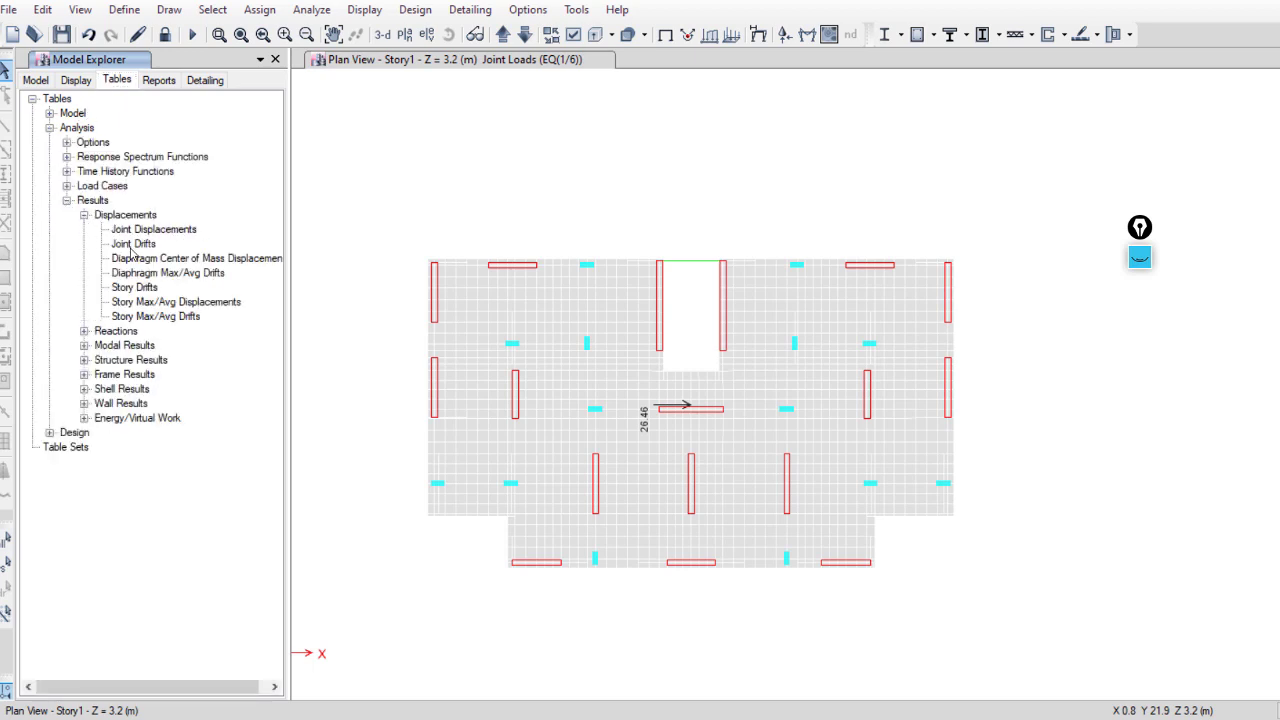
{"action": "double_click", "coordinate": [135, 258]}
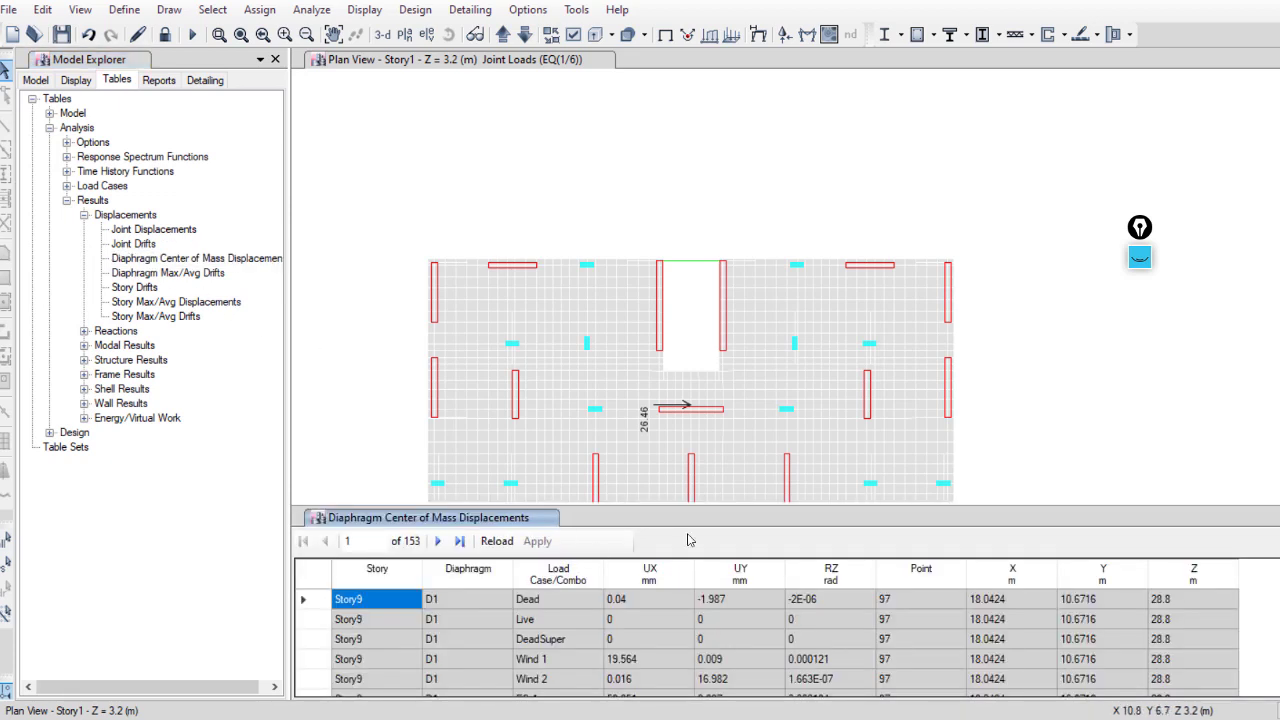
{"action": "left_click_drag", "start_coordinate": [667, 483], "coordinate": [667, 296]}
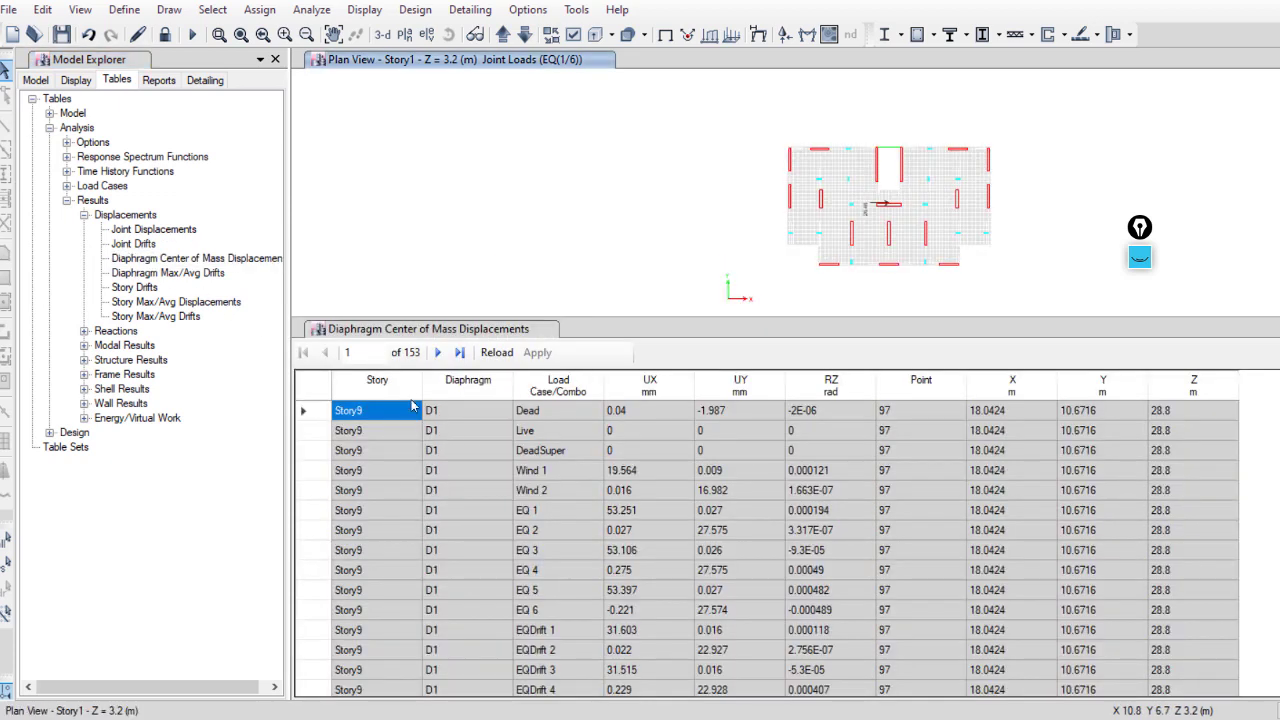
Step: Filter the diaphragm displacements table to load case EQ 1 and select the UX values of all stories
{"action": "right_click", "coordinate": [408, 390]}
{"action": "left_click", "coordinate": [582, 352]}
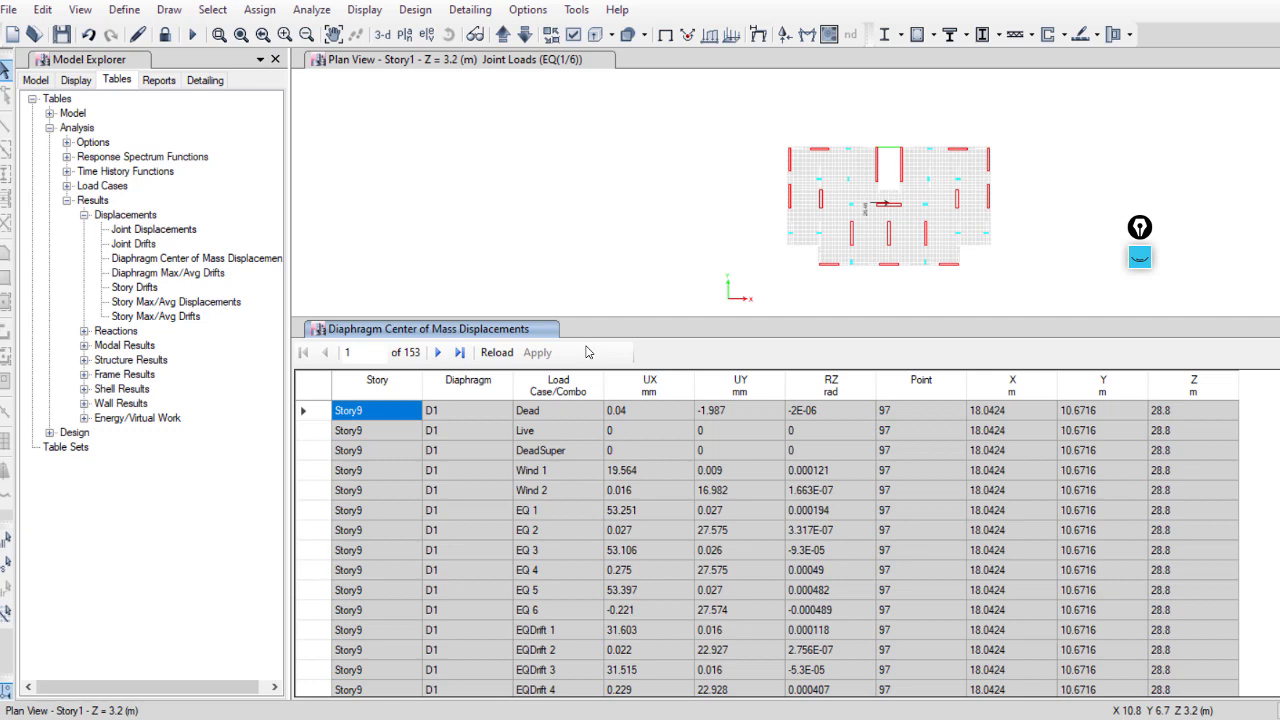
{"action": "right_click", "coordinate": [545, 388]}
{"action": "scroll", "coordinate": [674, 427], "scroll_direction": "down", "scroll_amount": 3}
{"action": "scroll", "coordinate": [674, 427], "scroll_direction": "up", "scroll_amount": 3}
{"action": "left_click", "coordinate": [672, 425]}
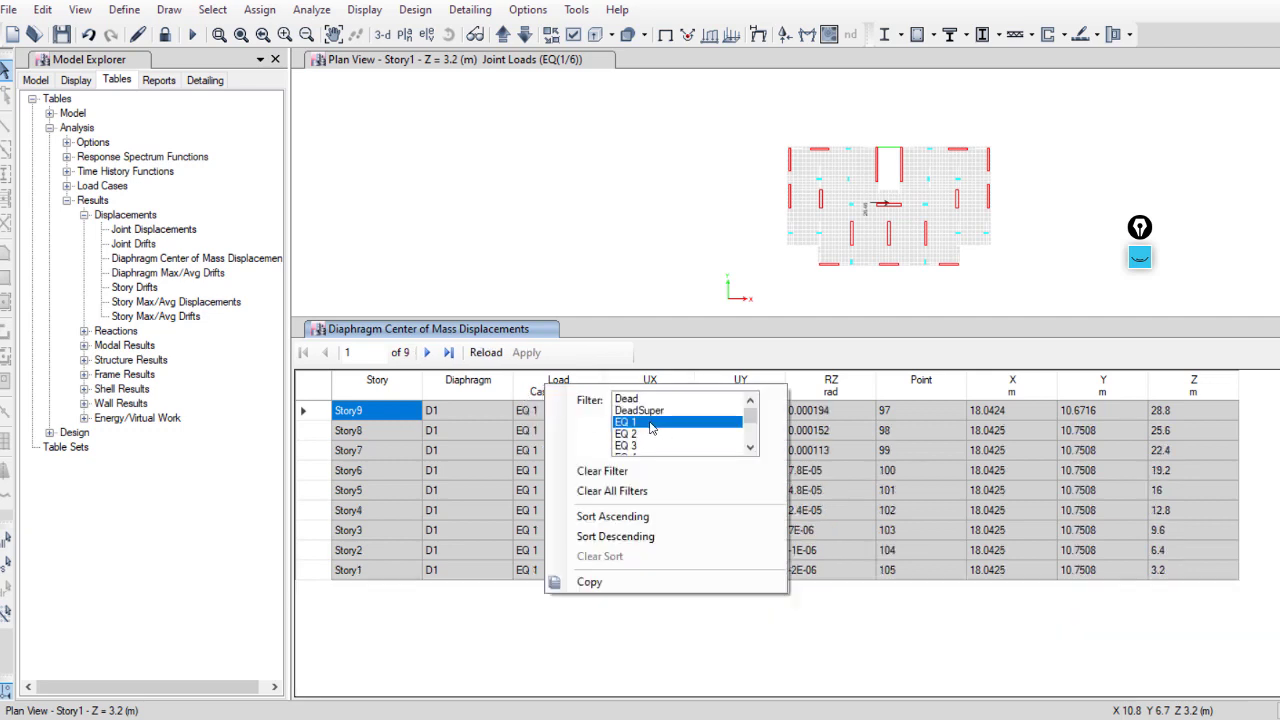
{"action": "left_click", "coordinate": [763, 358]}
{"action": "left_click_drag", "start_coordinate": [657, 416], "coordinate": [642, 577]}
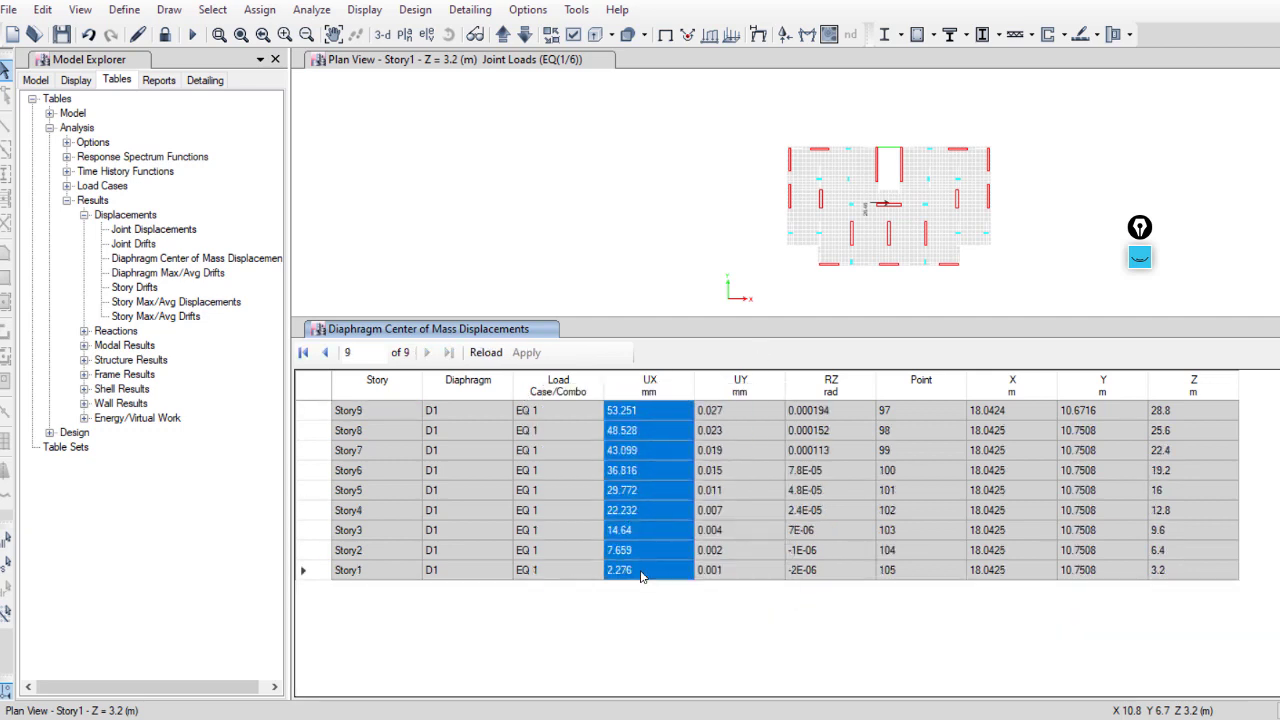
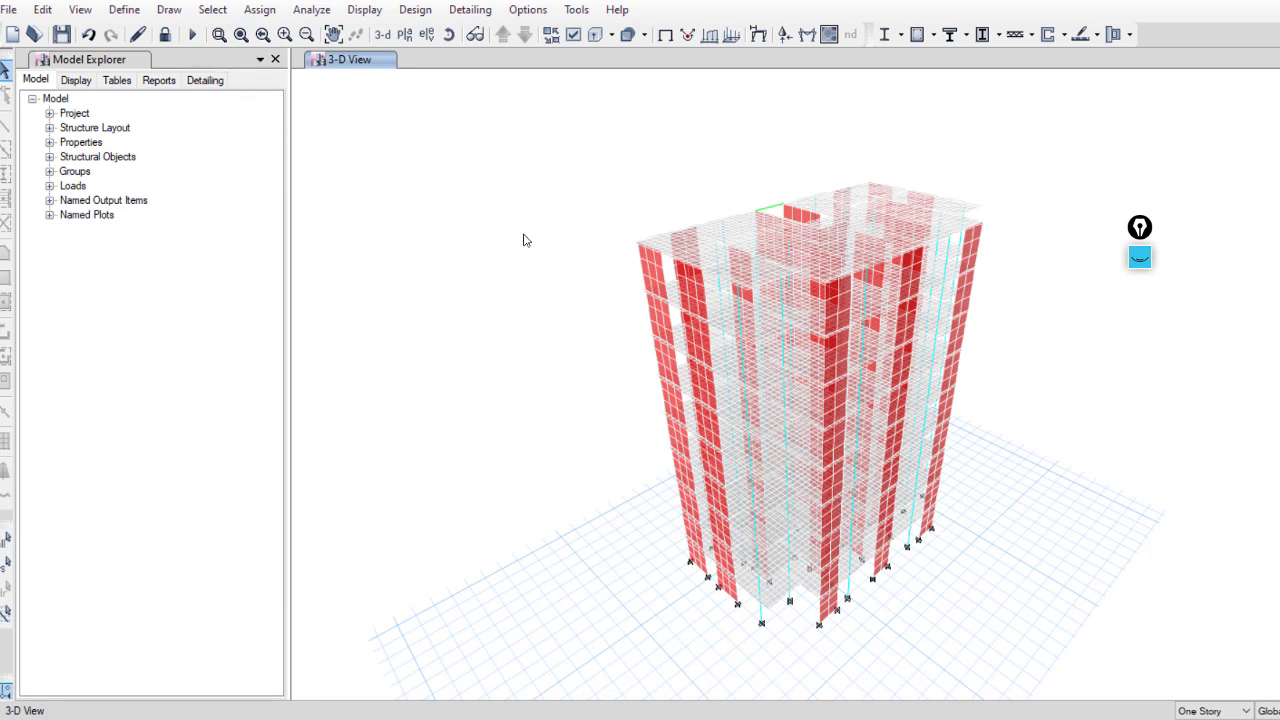
Step: Switch from the 3-D view to the Story9 plan view
{"action": "left_click", "coordinate": [404, 34]}
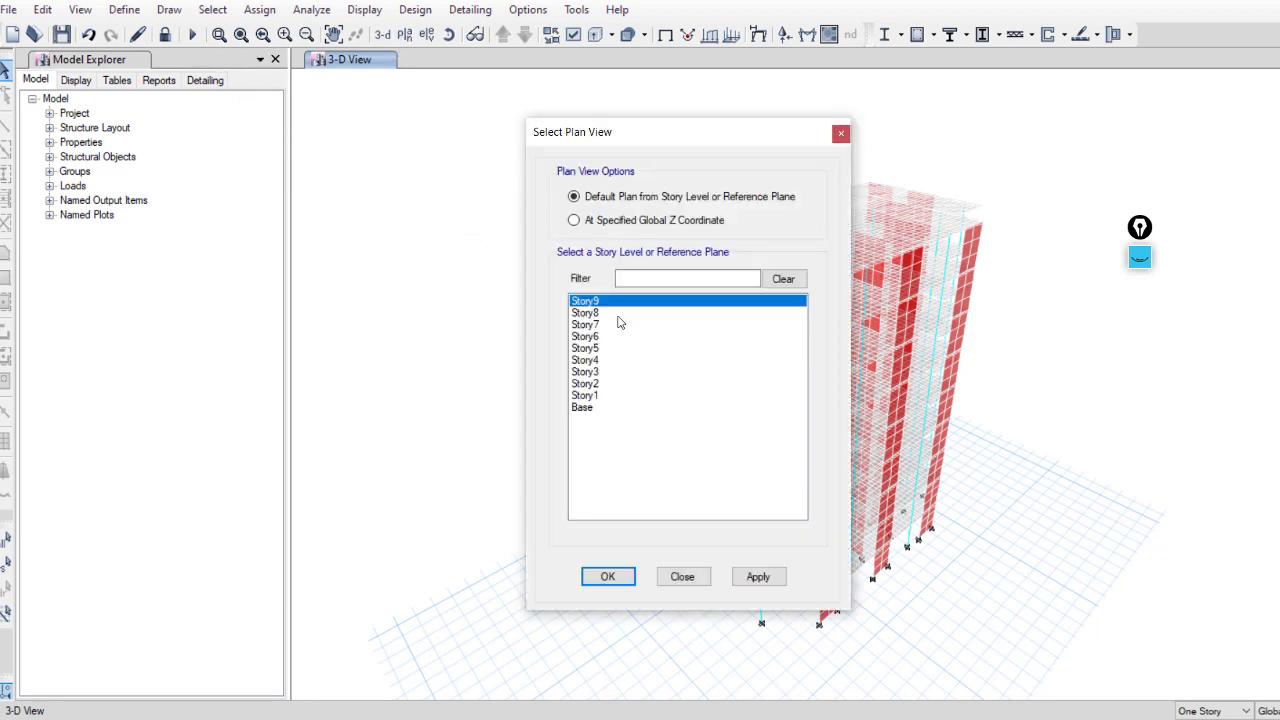
{"action": "left_click", "coordinate": [757, 577]}
{"action": "left_click", "coordinate": [684, 577]}
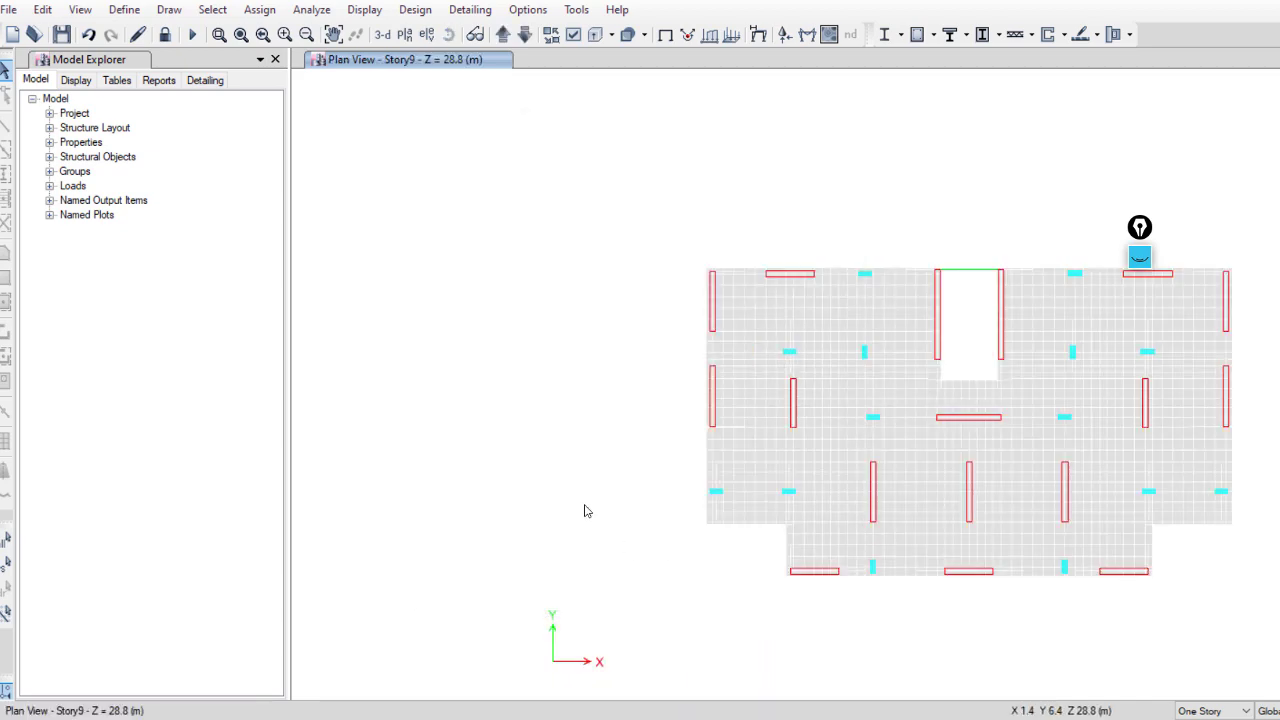
Step: Display the joint force loads of pattern EQ(3/6) with values on the Story9 plan
{"action": "left_click", "coordinate": [364, 9]}
{"action": "mouse_move", "coordinate": [420, 62]}
{"action": "left_click", "coordinate": [620, 62]}
{"action": "left_click_drag", "start_coordinate": [439, 207], "coordinate": [261, 210]}
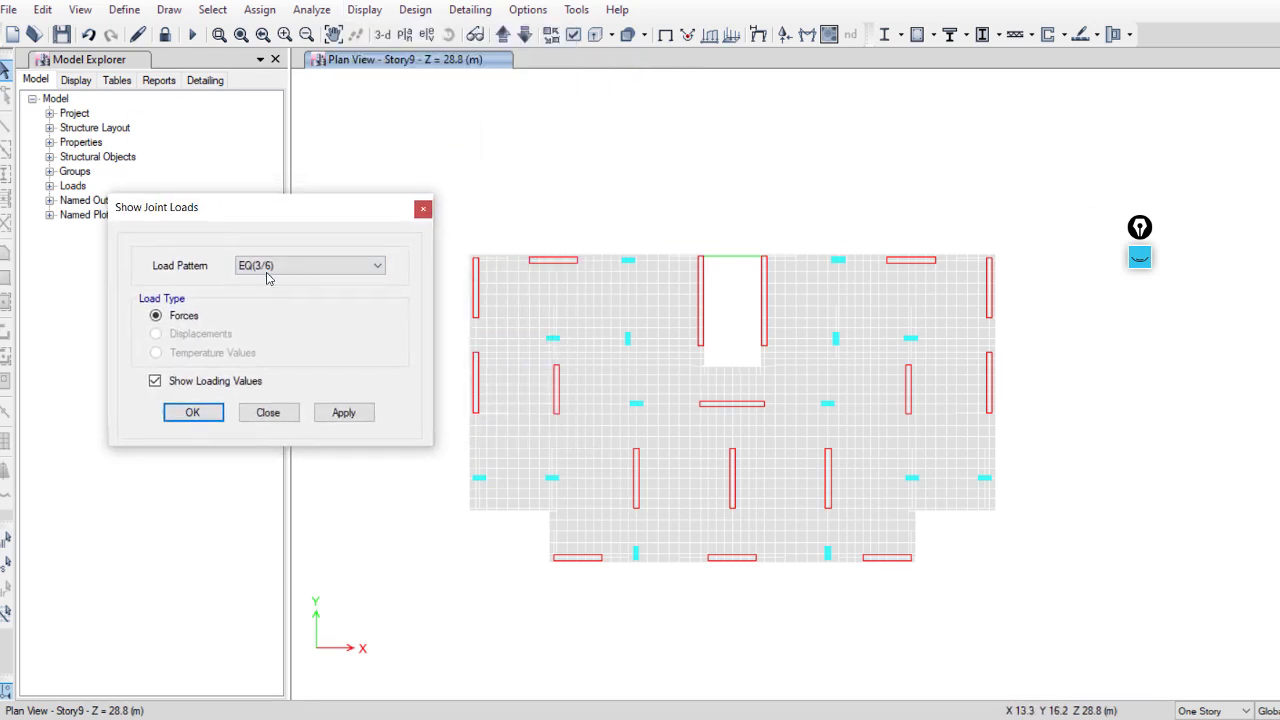
{"action": "left_click", "coordinate": [344, 413]}
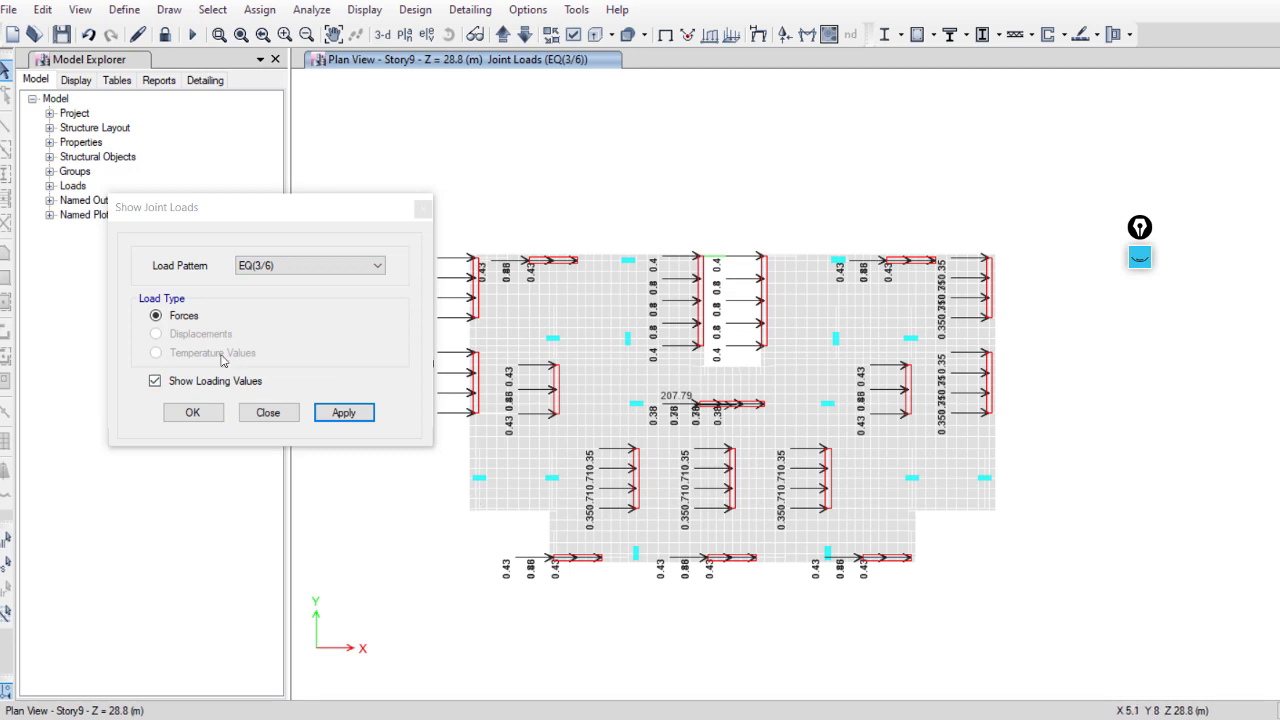
Step: Show the Story9 joint loads for pattern EQ(1/6) and then for EQ(2/6), and finish the joint load display settings
{"action": "left_click", "coordinate": [300, 265]}
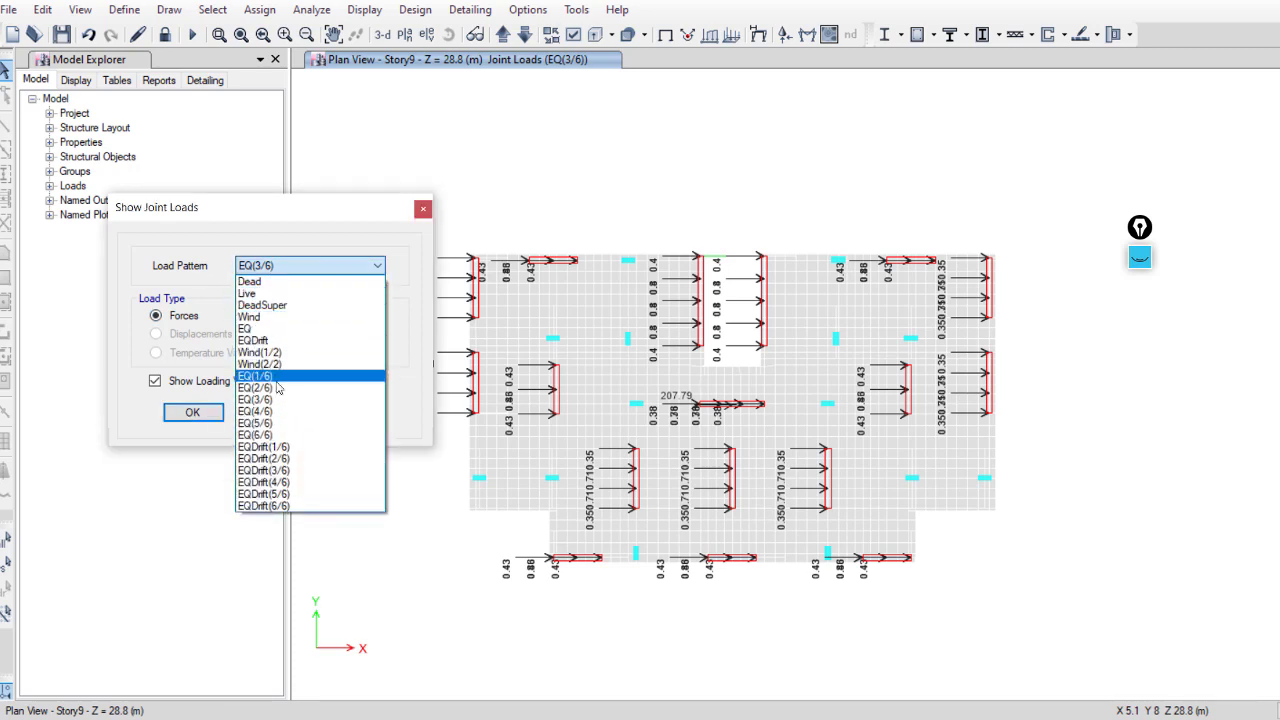
{"action": "left_click", "coordinate": [285, 376]}
{"action": "left_click", "coordinate": [330, 412]}
{"action": "left_click", "coordinate": [290, 266]}
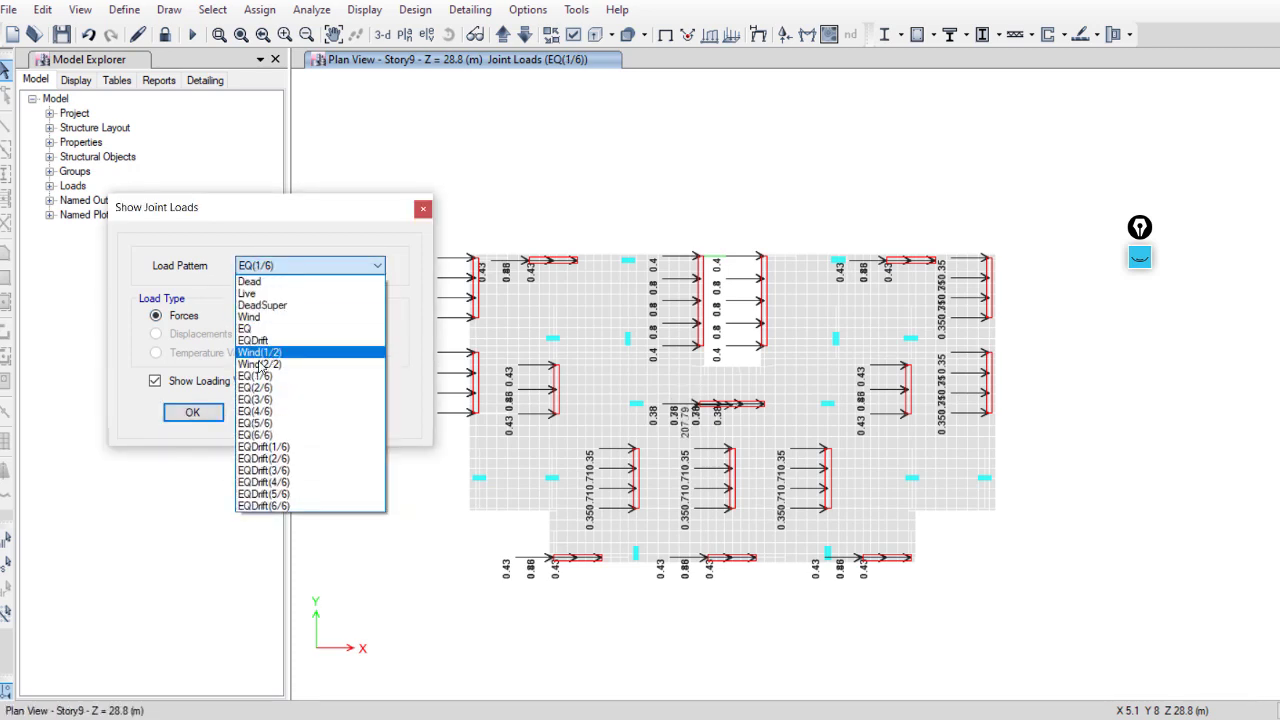
{"action": "left_click", "coordinate": [268, 389]}
{"action": "left_click", "coordinate": [340, 420]}
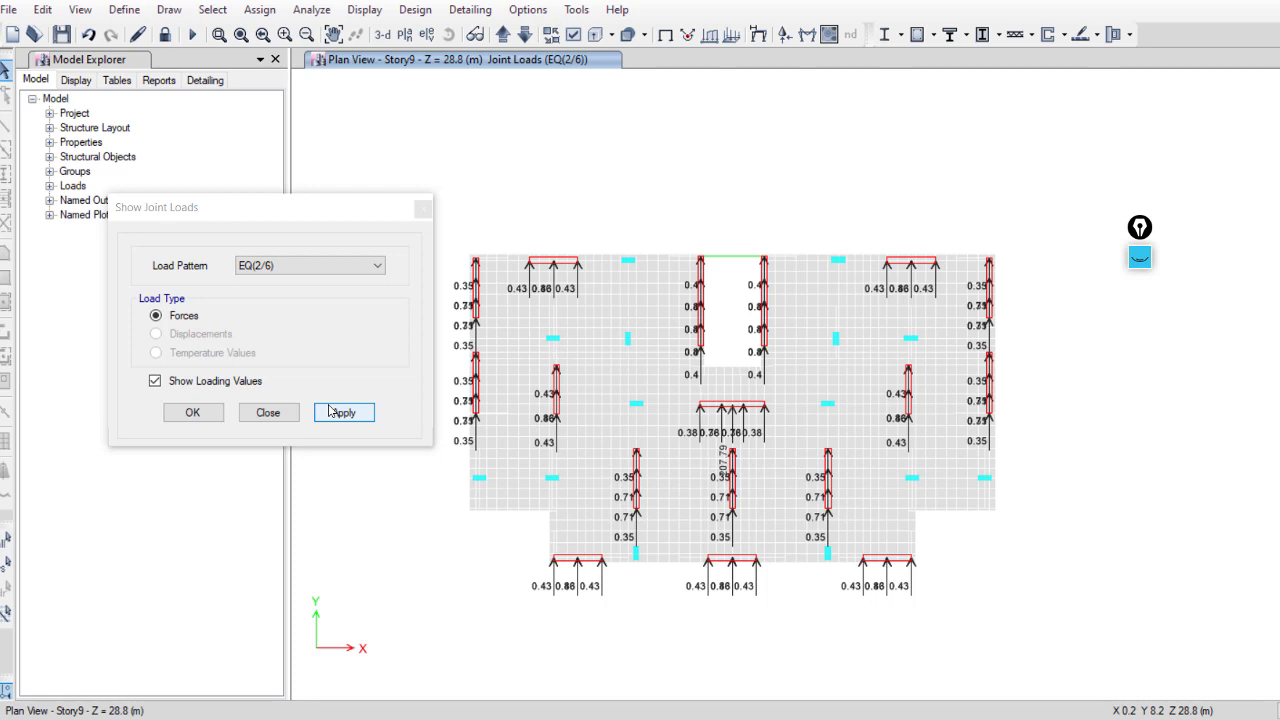
{"action": "left_click", "coordinate": [268, 412]}
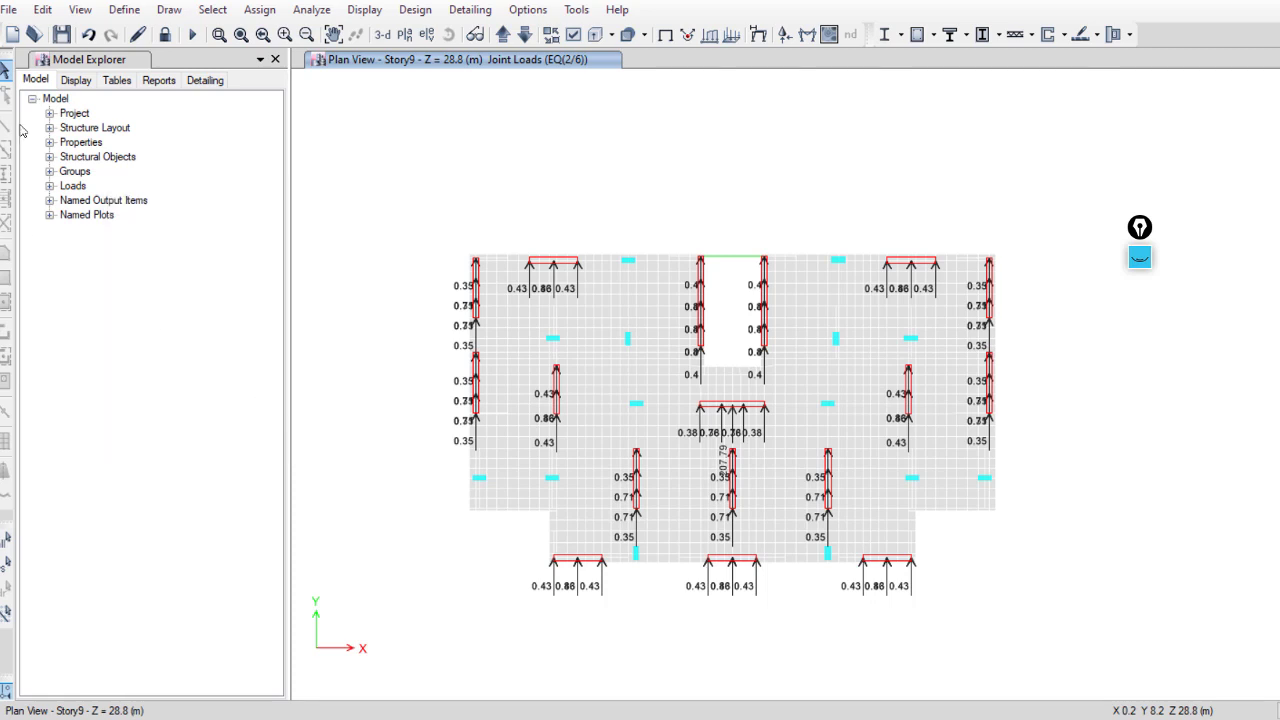
Step: Open the Diaphragm Center of Mass Displacements table from the analysis displacement results and enlarge its pane
{"action": "left_click", "coordinate": [126, 88]}
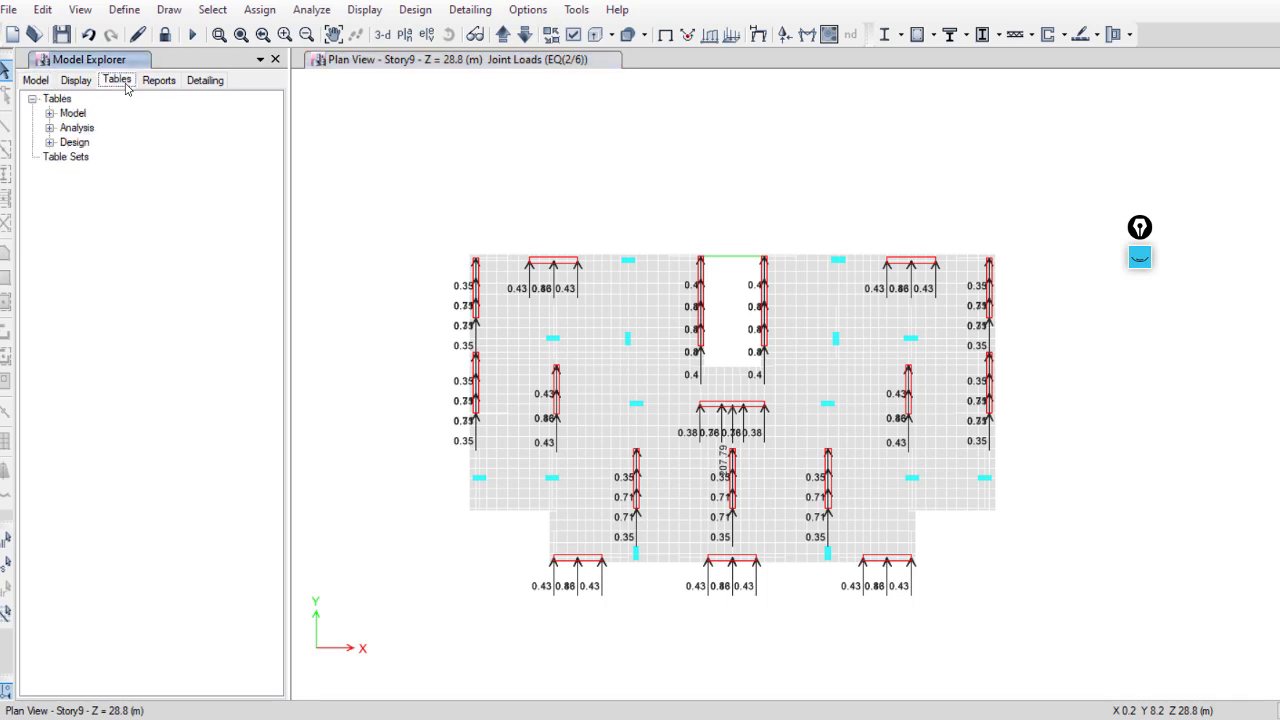
{"action": "left_click", "coordinate": [50, 128]}
{"action": "left_click", "coordinate": [67, 200]}
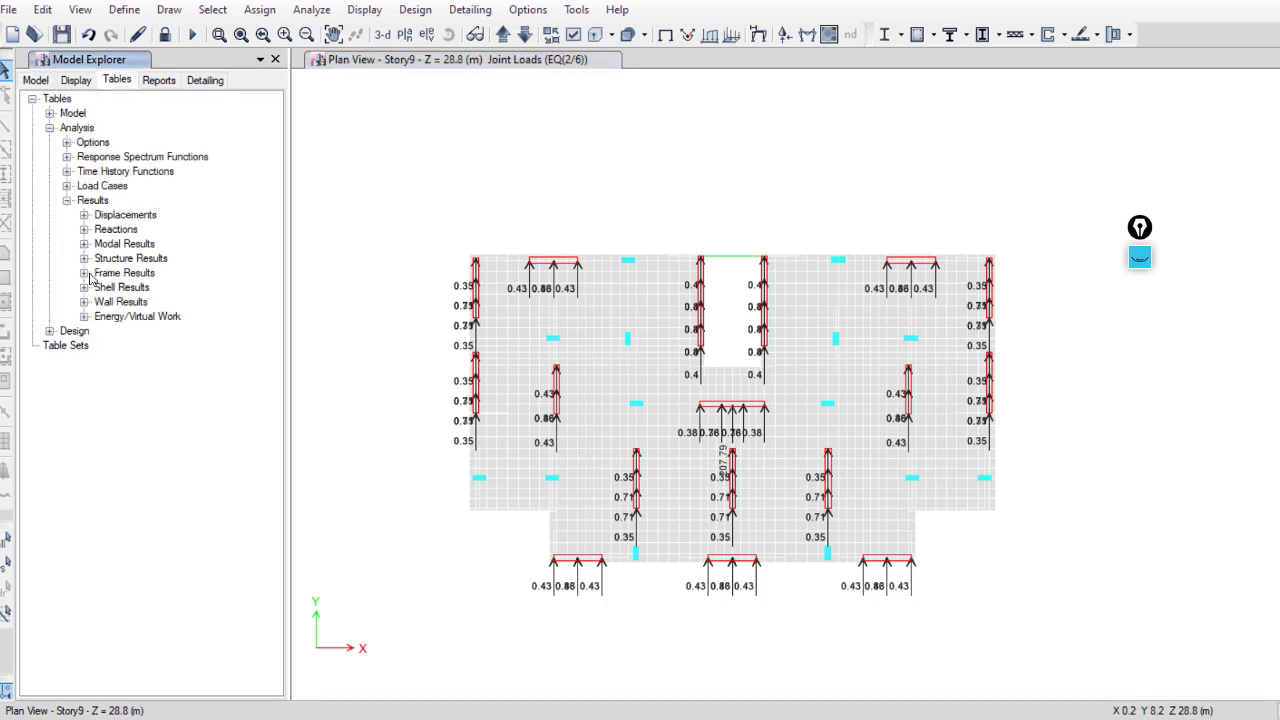
{"action": "left_click", "coordinate": [84, 215]}
{"action": "double_click", "coordinate": [148, 262]}
{"action": "left_click_drag", "start_coordinate": [617, 507], "coordinate": [600, 258]}
Step: Copy the whole UX column of the EQ 1 displacements together with its header
{"action": "left_click", "coordinate": [650, 325]}
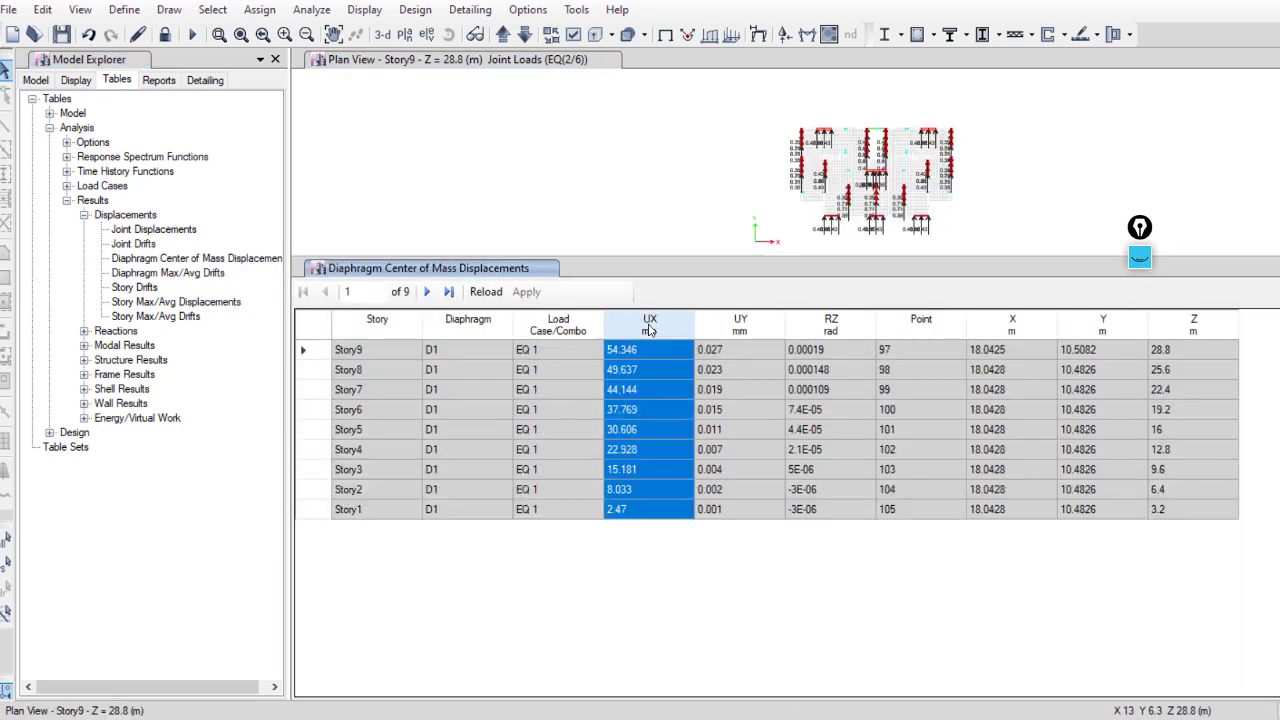
{"action": "right_click", "coordinate": [650, 330]}
{"action": "left_click", "coordinate": [722, 524]}
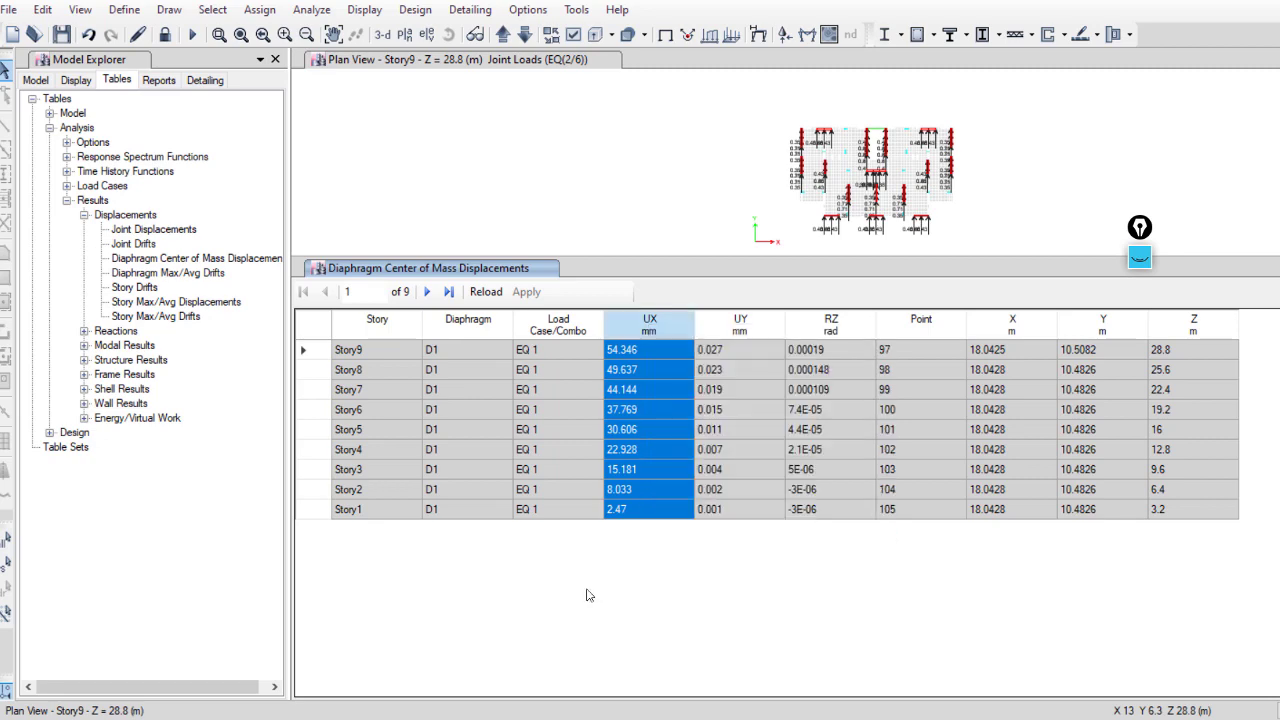
Step: Switch to the Excel sheet, paste the UX column at C3, and move the B3:B11 values to B5:B13 so both sets align
{"action": "key", "text": "alt+Tab"}
{"action": "left_click", "coordinate": [227, 215]}
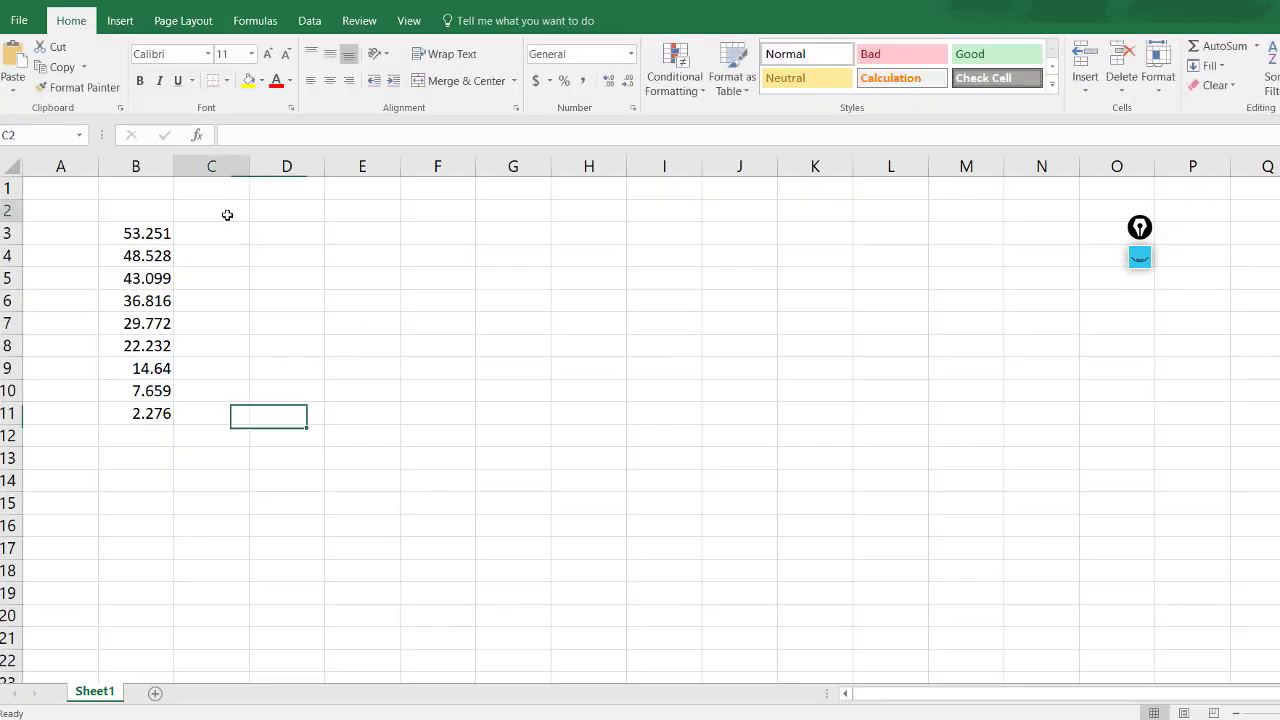
{"action": "left_click", "coordinate": [209, 231]}
{"action": "right_click", "coordinate": [209, 232]}
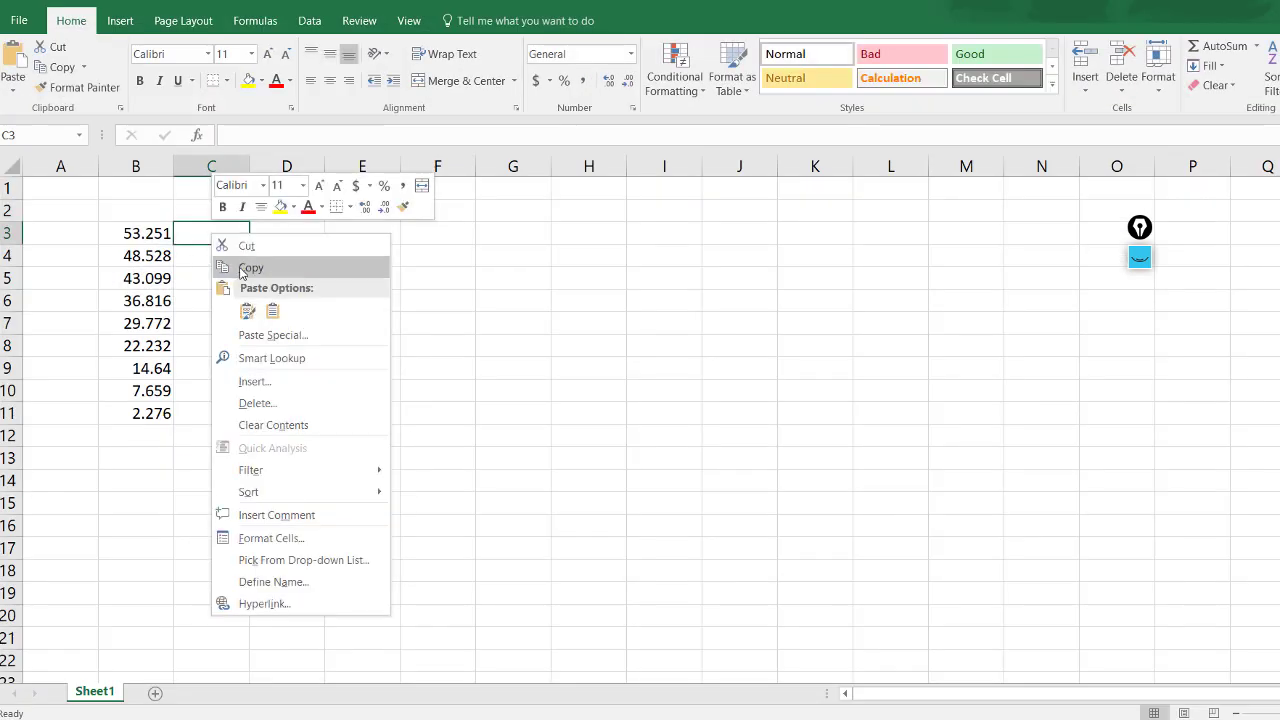
{"action": "left_click", "coordinate": [268, 313]}
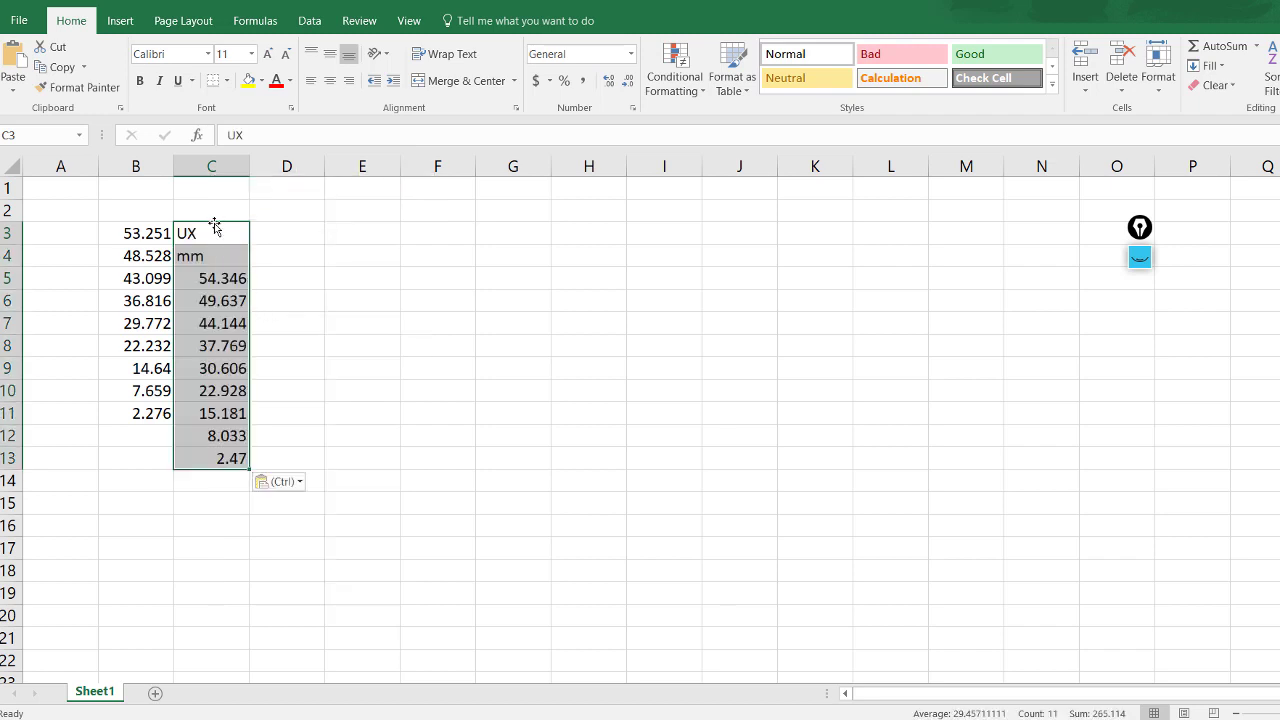
{"action": "left_click_drag", "start_coordinate": [155, 232], "coordinate": [137, 410]}
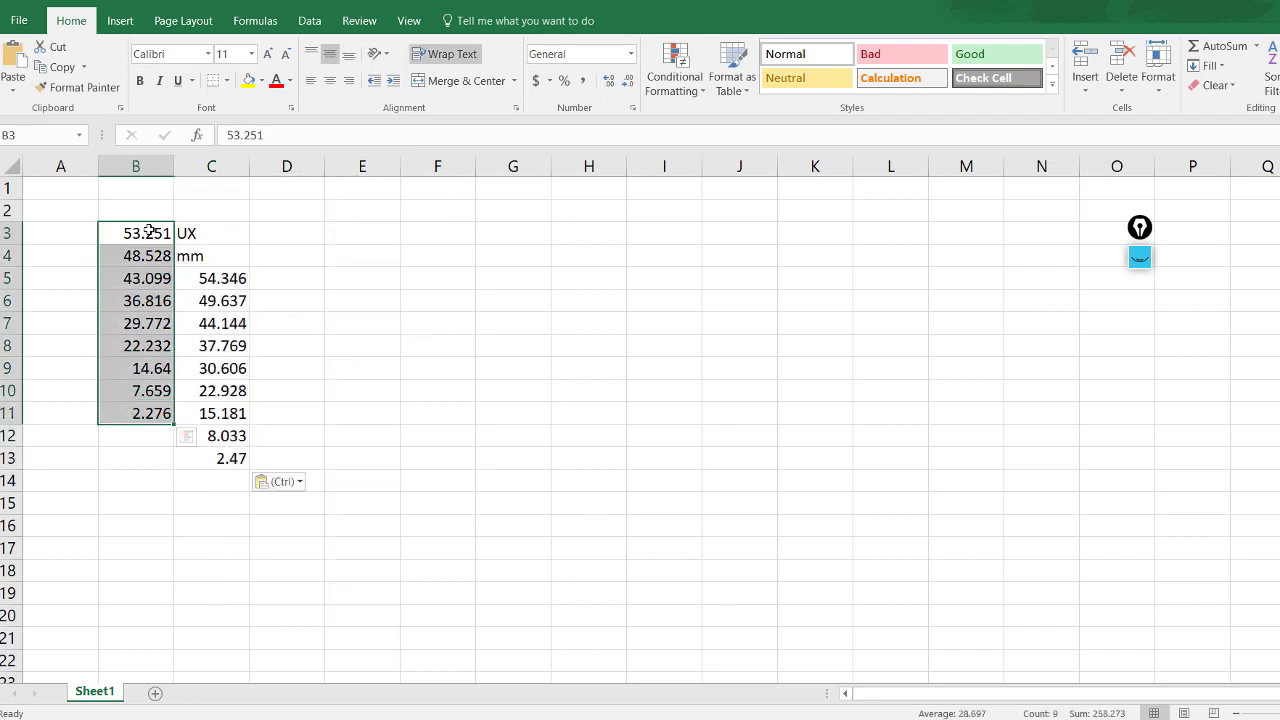
{"action": "left_click_drag", "start_coordinate": [148, 232], "coordinate": [150, 278]}
Step: Compare the paired displacement values in columns B and C row by row, starting from row 5
{"action": "left_click_drag", "start_coordinate": [260, 278], "coordinate": [140, 278]}
{"action": "left_click_drag", "start_coordinate": [225, 301], "coordinate": [128, 301]}
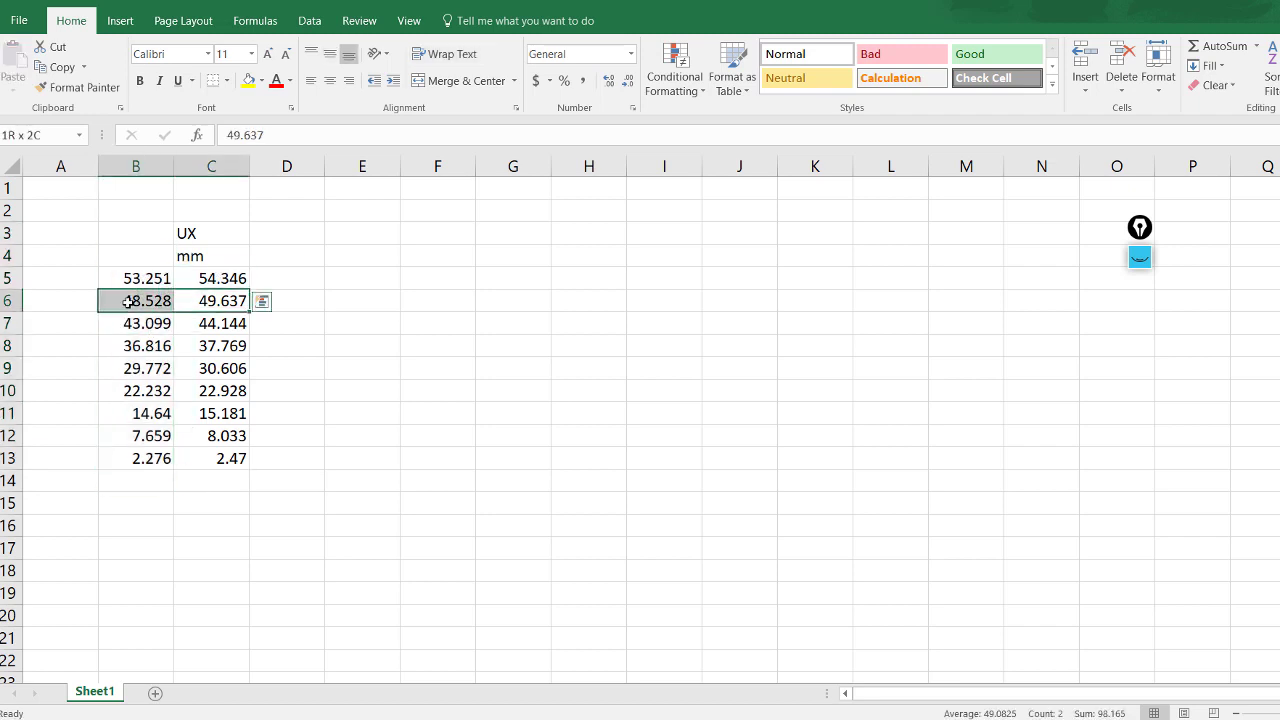
{"action": "left_click_drag", "start_coordinate": [214, 323], "coordinate": [150, 368]}
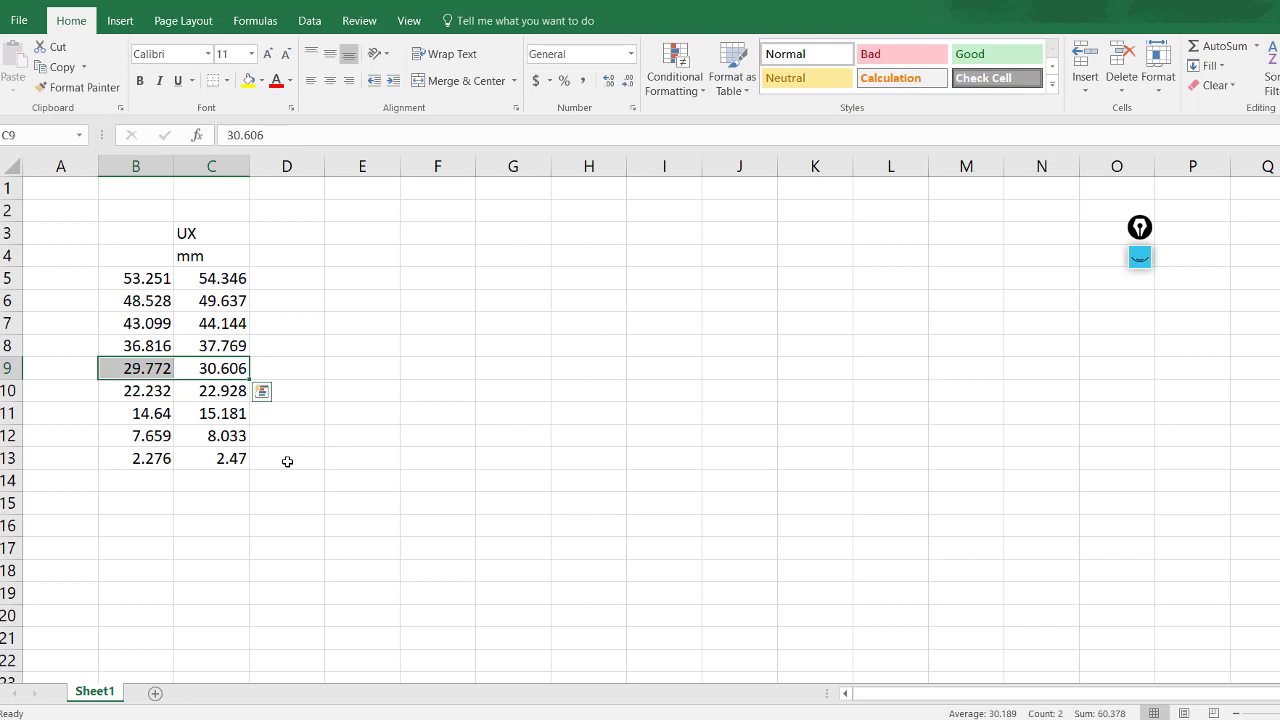